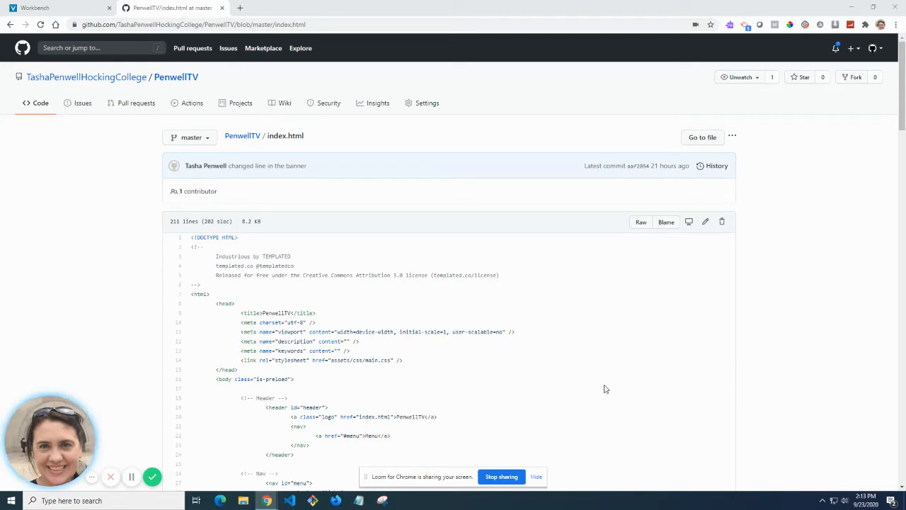
- Open index.html from the PenwellTV repository page in GitHub Desktop and switch to that app
scroll(604, 389, "down", 1)
scroll(609, 379, "down", 1)
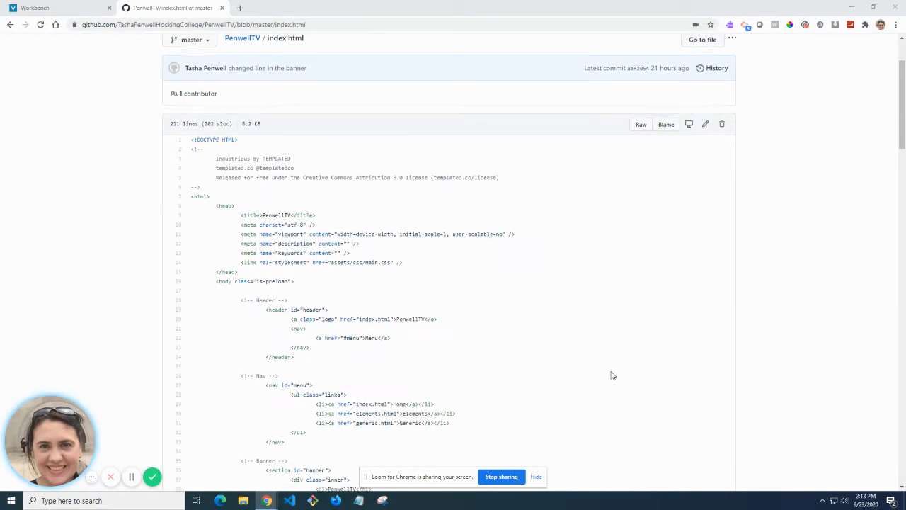
scroll(612, 375, "down", 1)
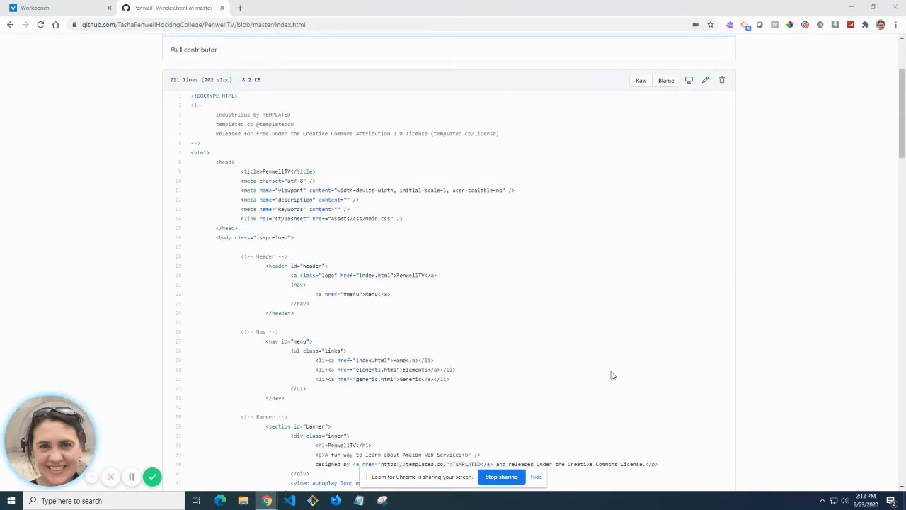
scroll(612, 375, "up", 1)
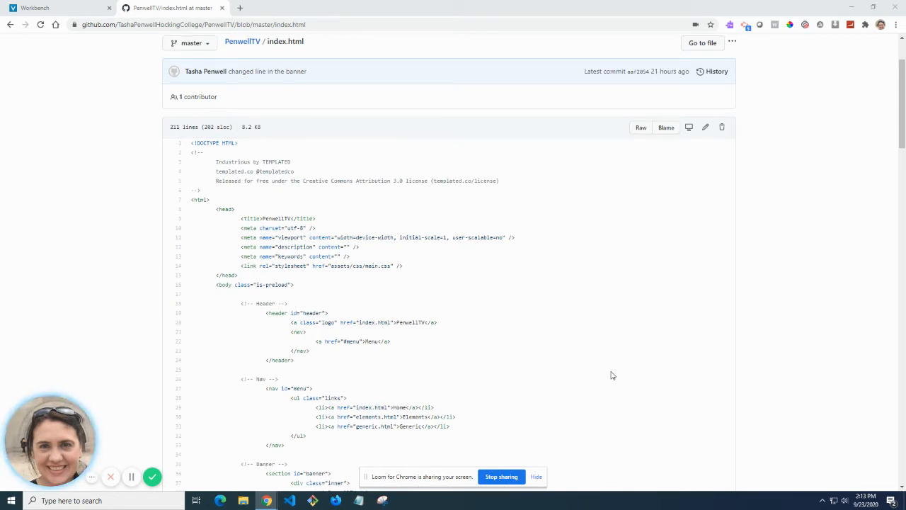
scroll(613, 375, "down", 2)
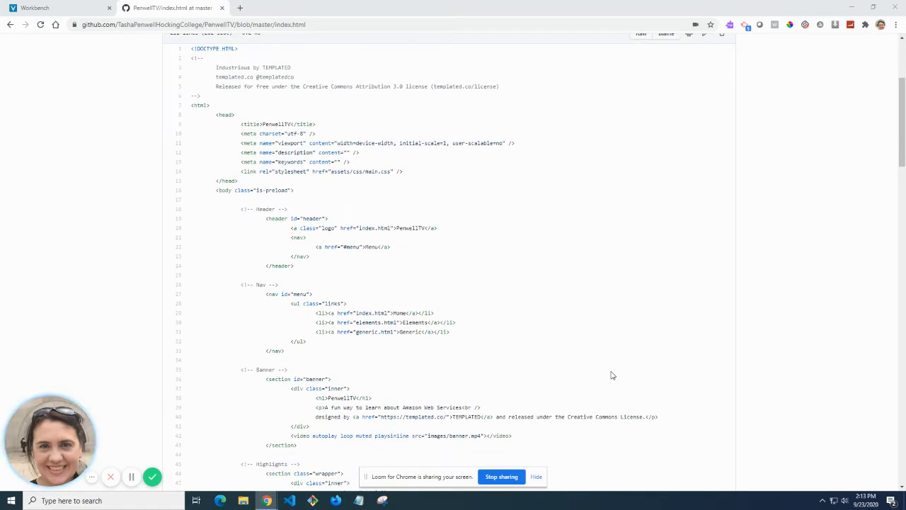
scroll(557, 334, "up", 2)
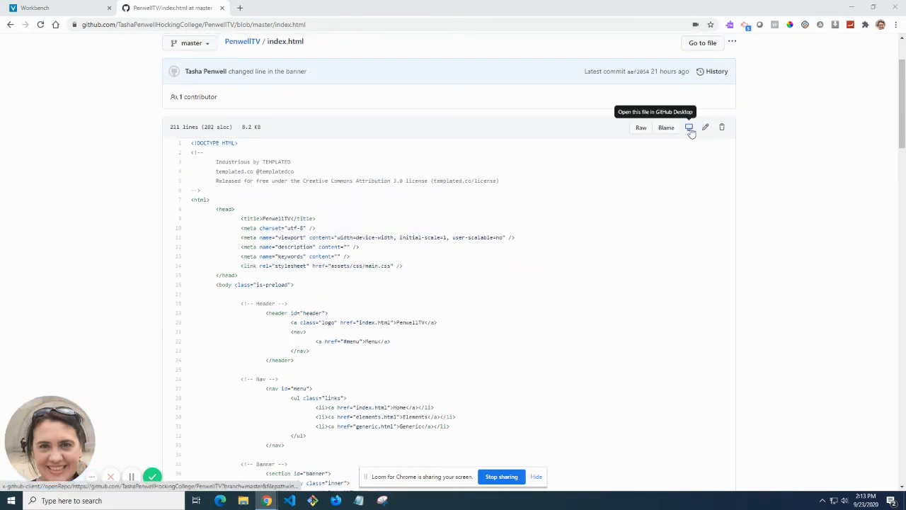
left_click(690, 128)
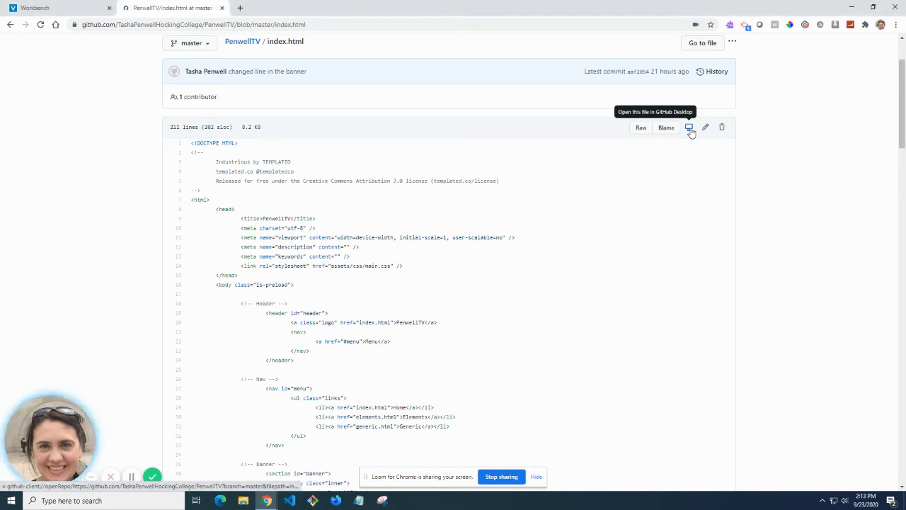
left_click(496, 107)
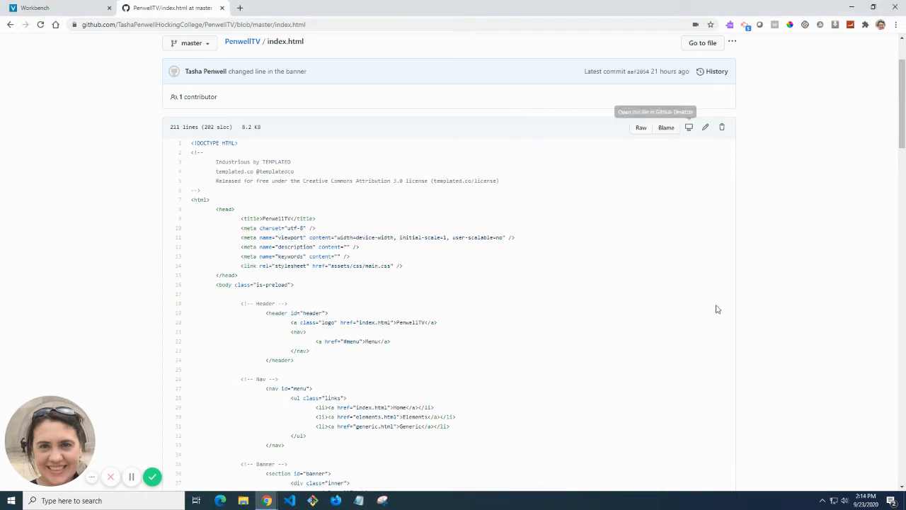
left_click(689, 130)
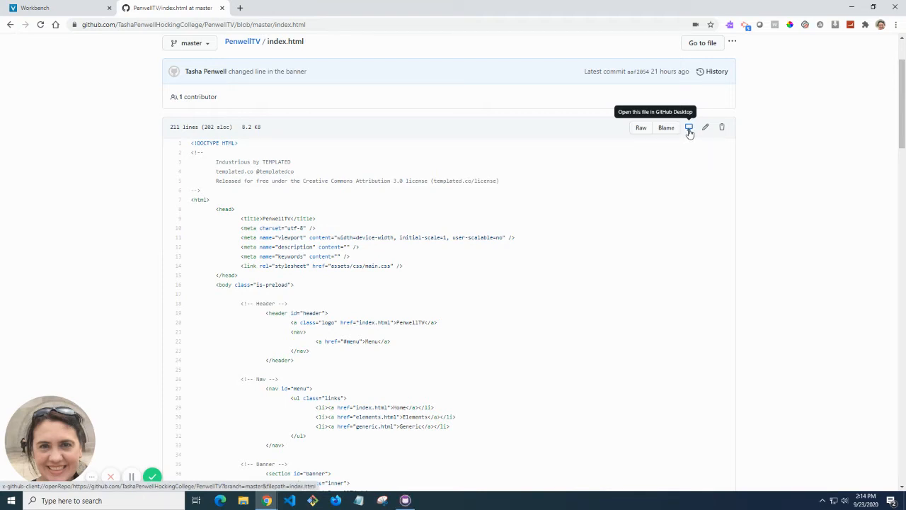
mouse_move(405, 499)
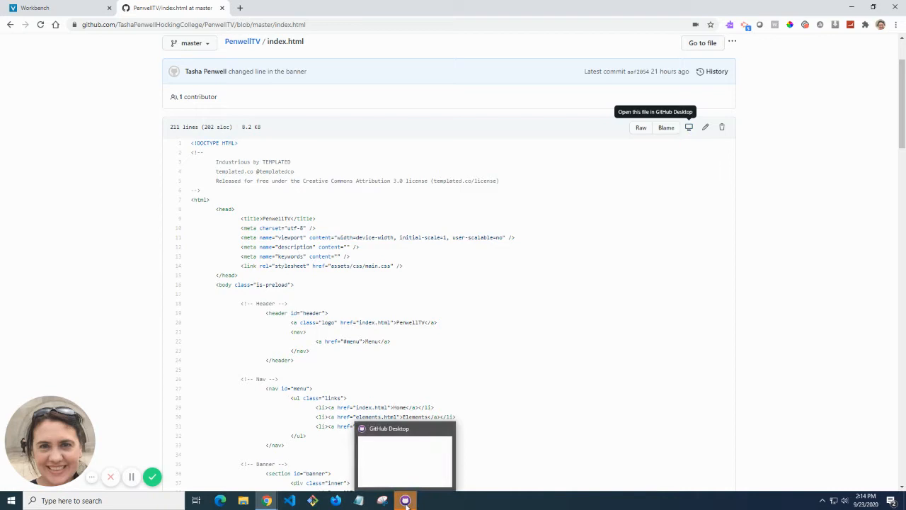
left_click(414, 470)
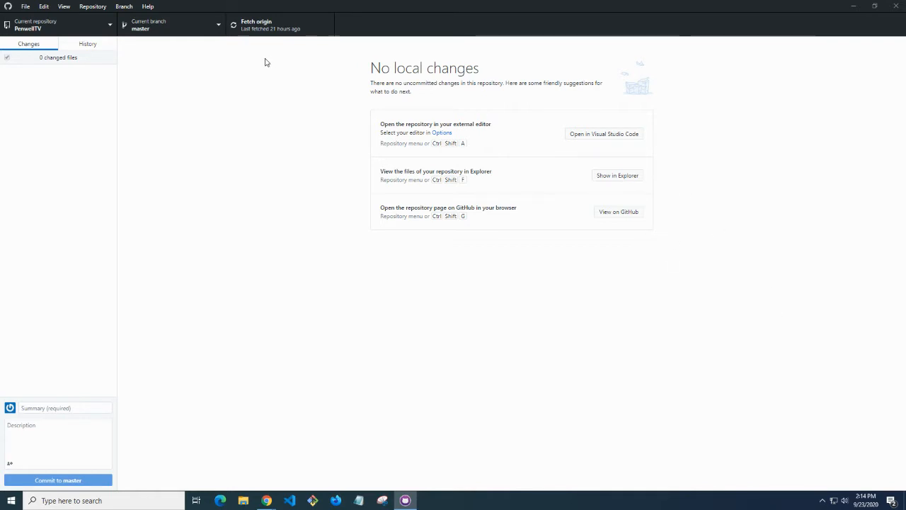
- Check the repository's folder in File Explorer, close it, and open the repository in a maximized Visual Studio Code window
key("ctrl+shift+f")
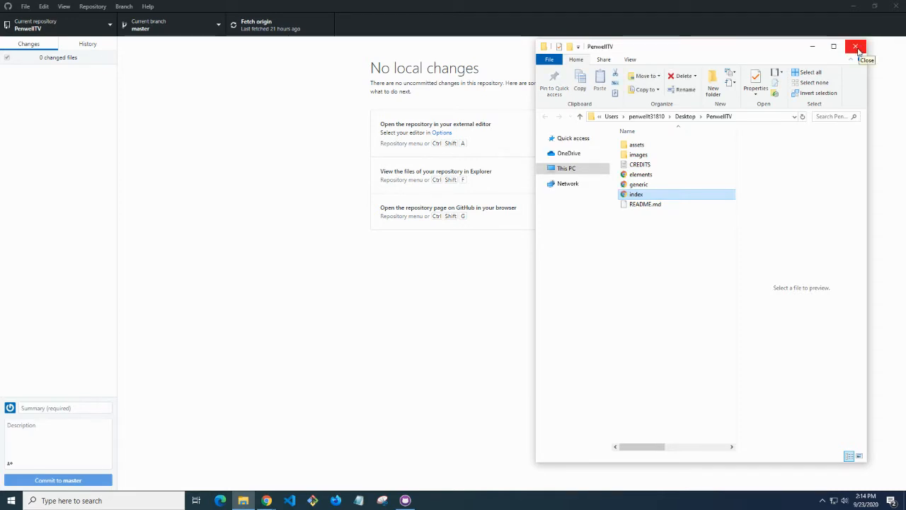
left_click(860, 51)
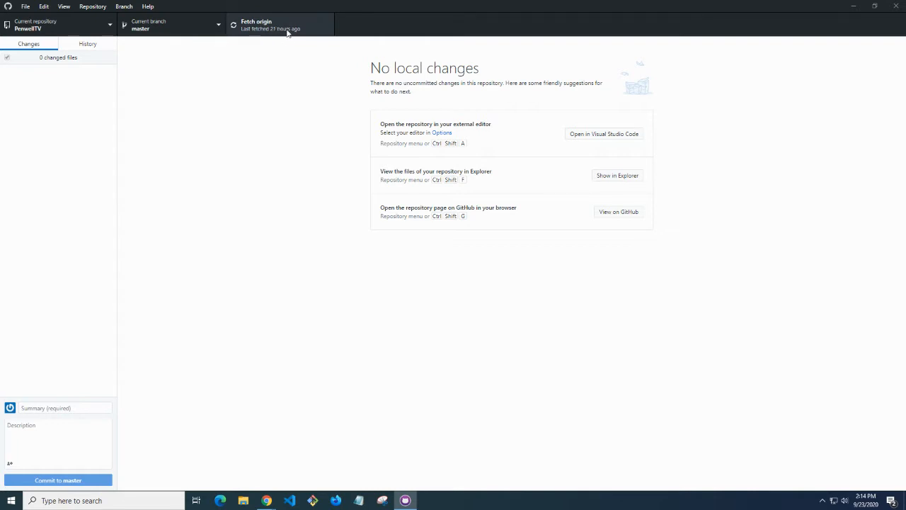
left_click(600, 137)
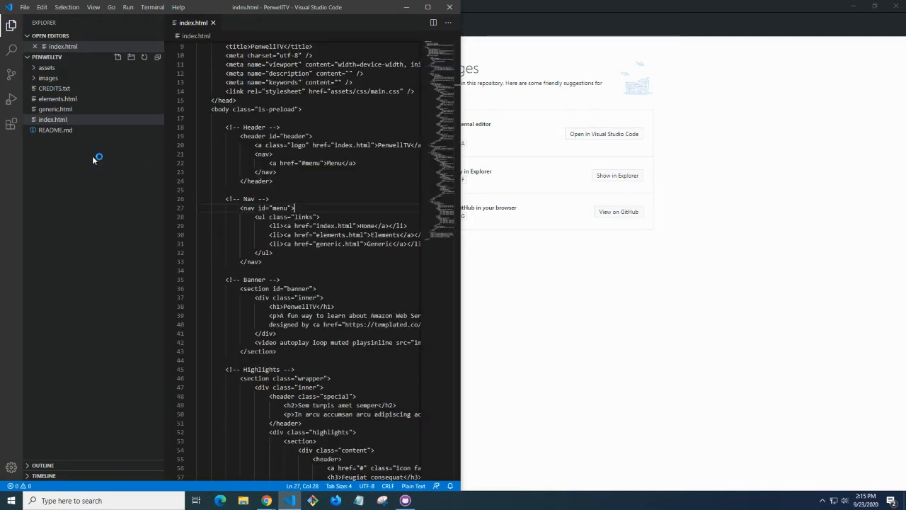
left_click(428, 7)
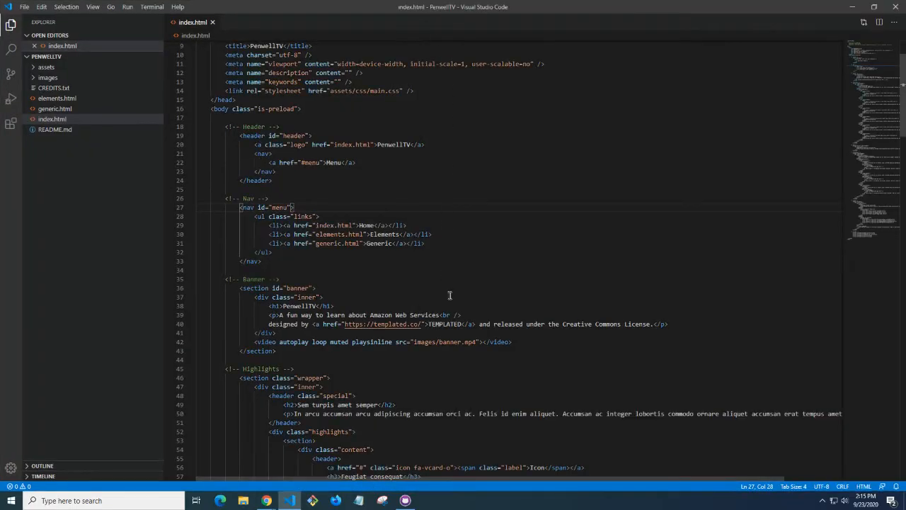
- Replace the h2 heading text at the start of the Highlights section in index.html with "Let's start with the basics first"
scroll(458, 355, "down", 1)
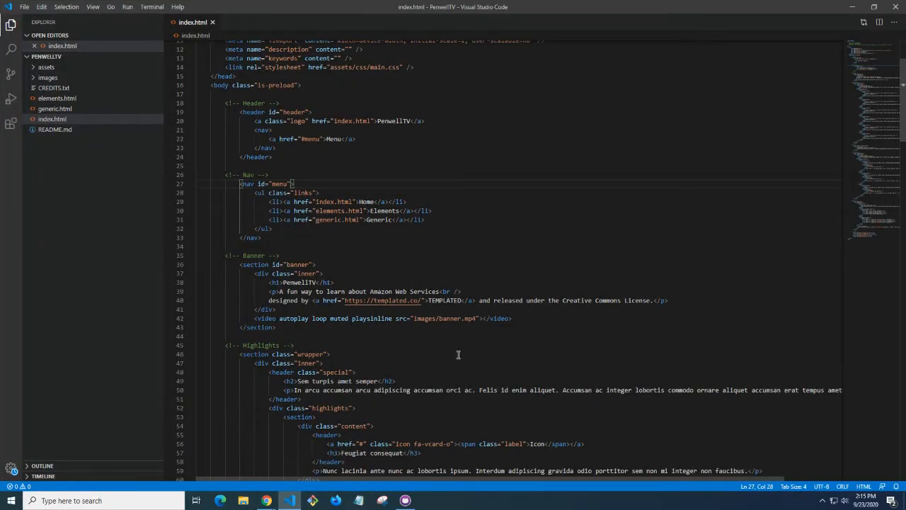
scroll(458, 355, "down", 1)
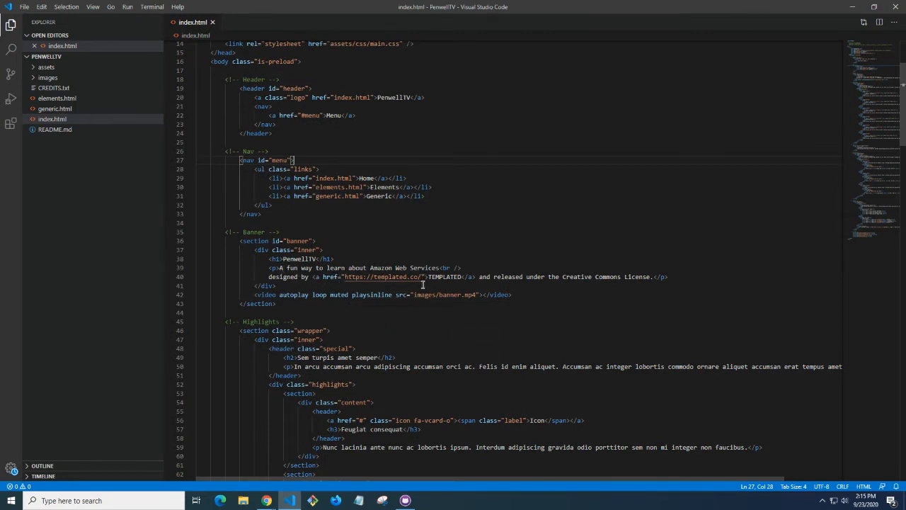
scroll(382, 319, "down", 1)
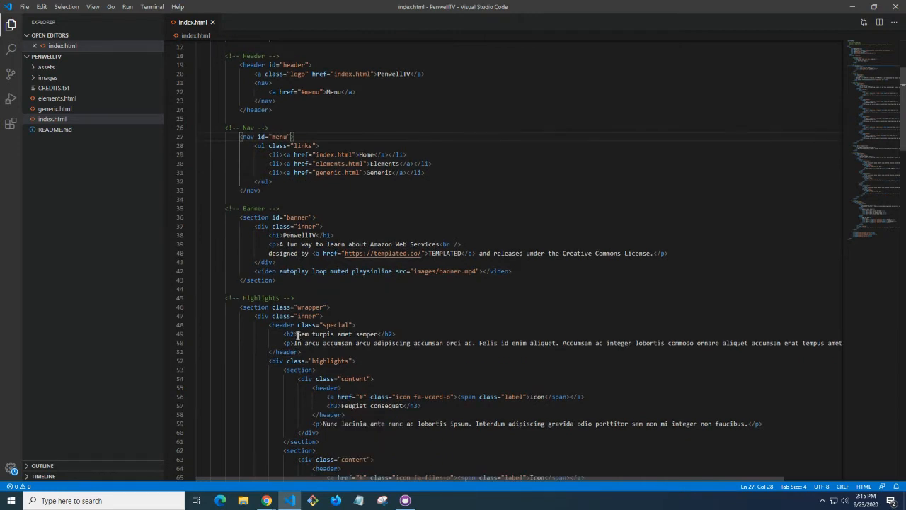
left_click_drag(298, 334, 379, 335)
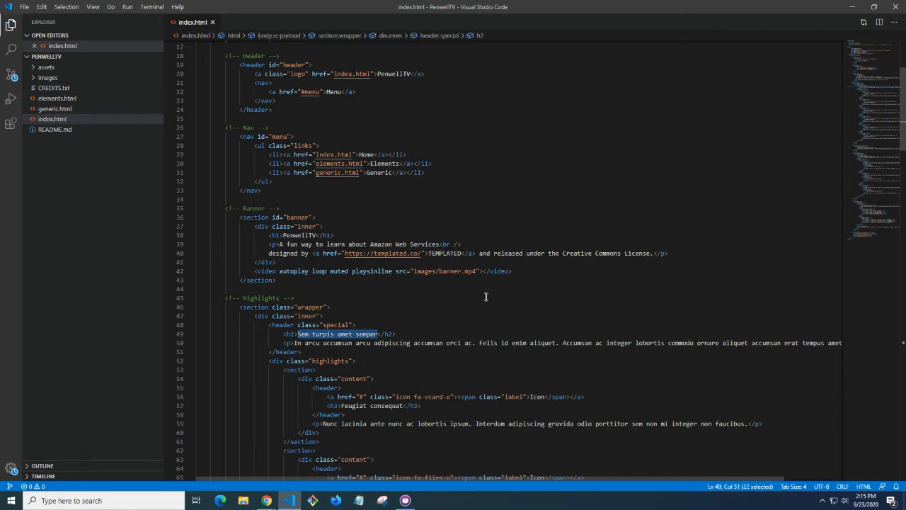
type("Let")
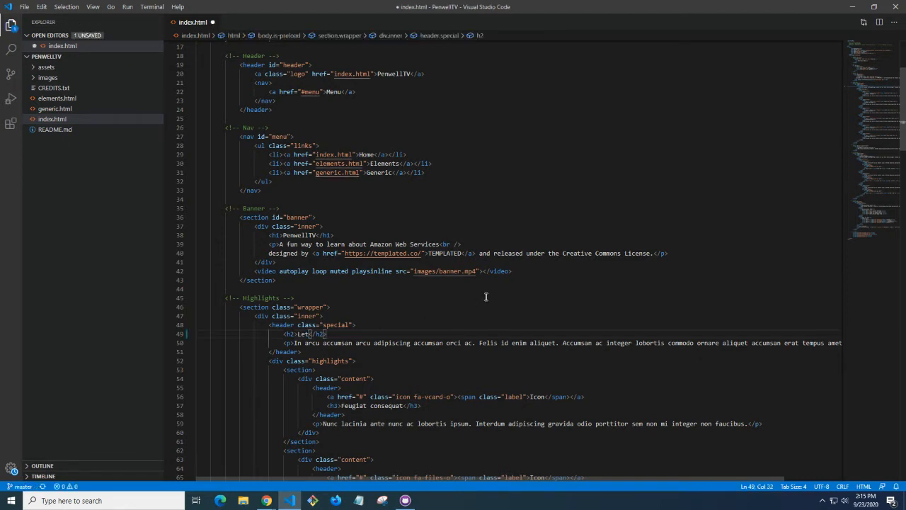
type("'s start with th")
type("e basics first")
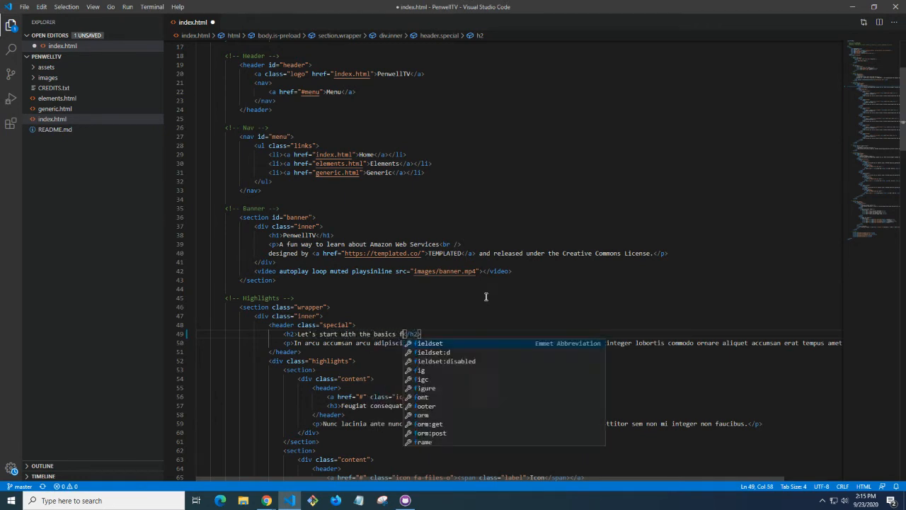
- Change the Highlights section's h2 heading to "Basics First" and save index.html
key("BackSpace")
key("BackSpace")
key("BackSpace")
key("BackSpace")
key("BackSpace")
key("BackSpace")
key("BackSpace")
key("BackSpace")
key("BackSpace")
key("BackSpace")
key("BackSpace")
key("BackSpace")
key("BackSpace")
key("BackSpace")
key("BackSpace")
key("BackSpace")
key("BackSpace")
key("BackSpace")
key("BackSpace")
key("BackSpace")
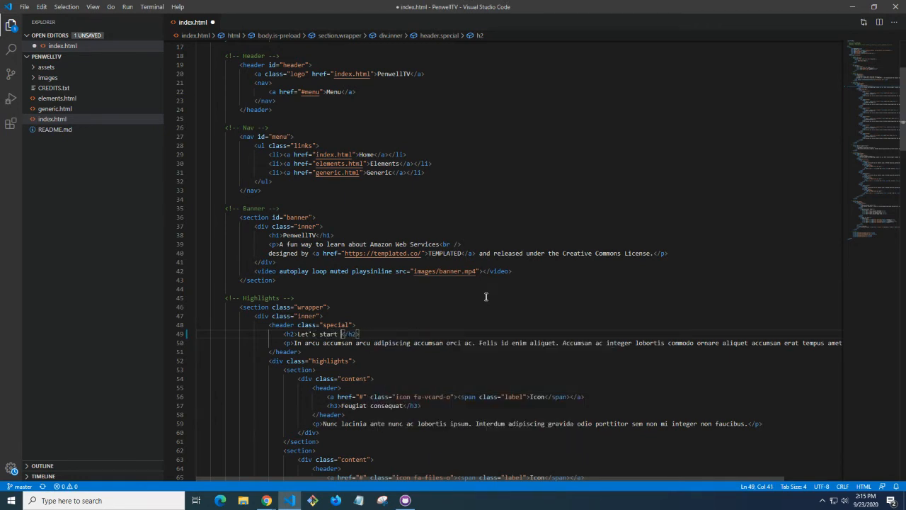
key("BackSpace")
key("BackSpace")
key("BackSpace")
type("BASI")
key("BackSpace")
key("BackSpace")
key("BackSpace")
type("asics Fi")
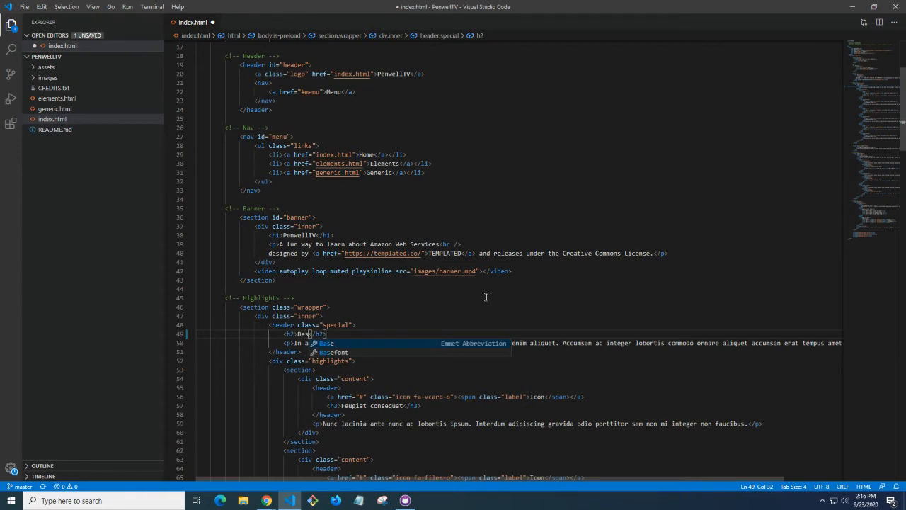
type("rst")
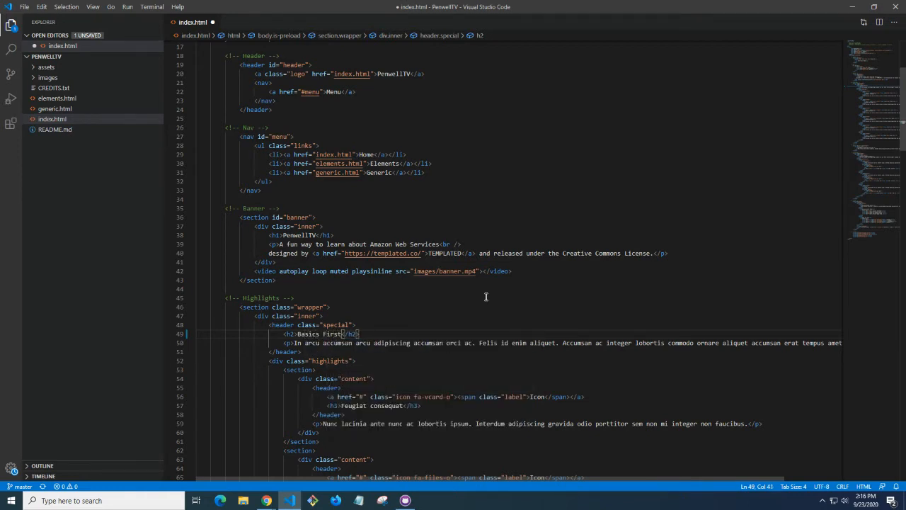
left_click(505, 286)
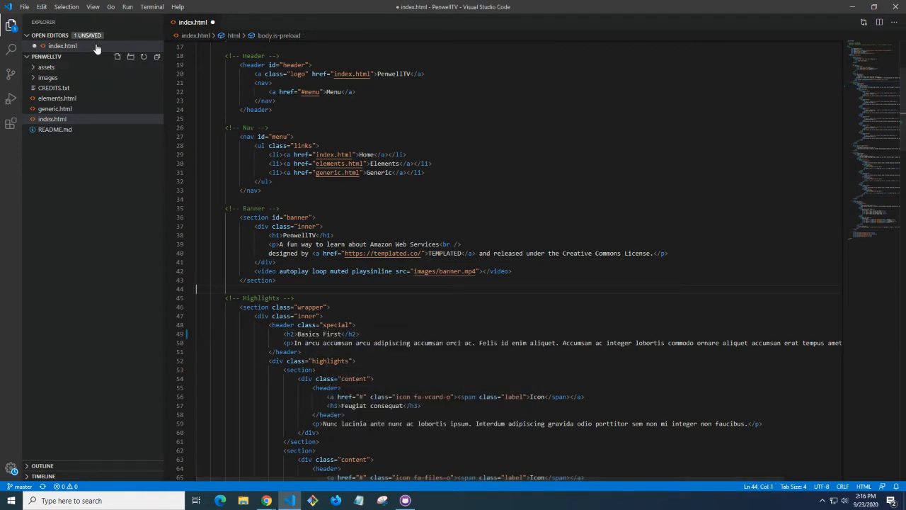
left_click(410, 379)
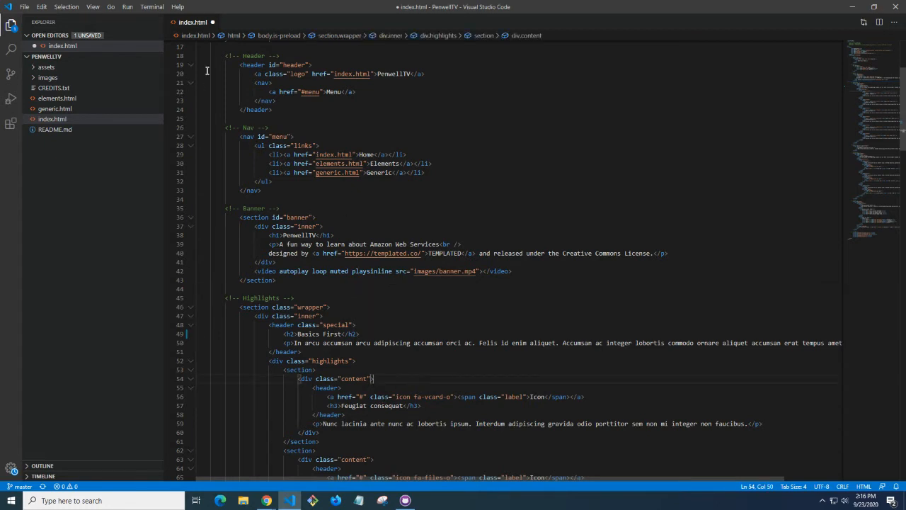
key("ctrl+s")
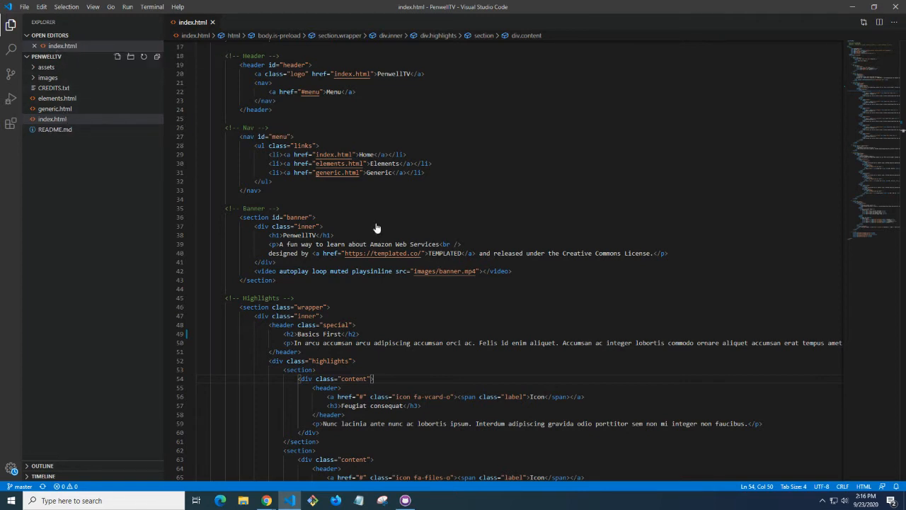
left_click(488, 157)
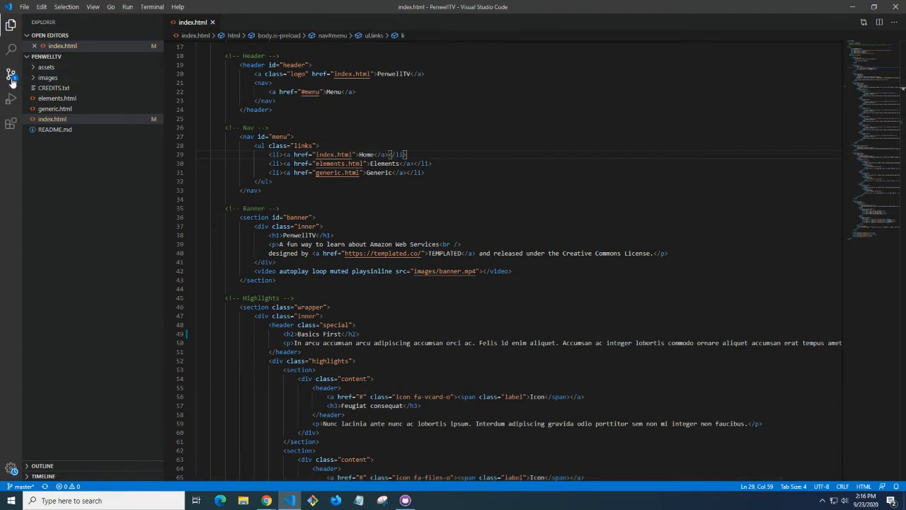
- Stage index.html and commit it to master with the message "updated to include "Basics First" for heading"
left_click(11, 78)
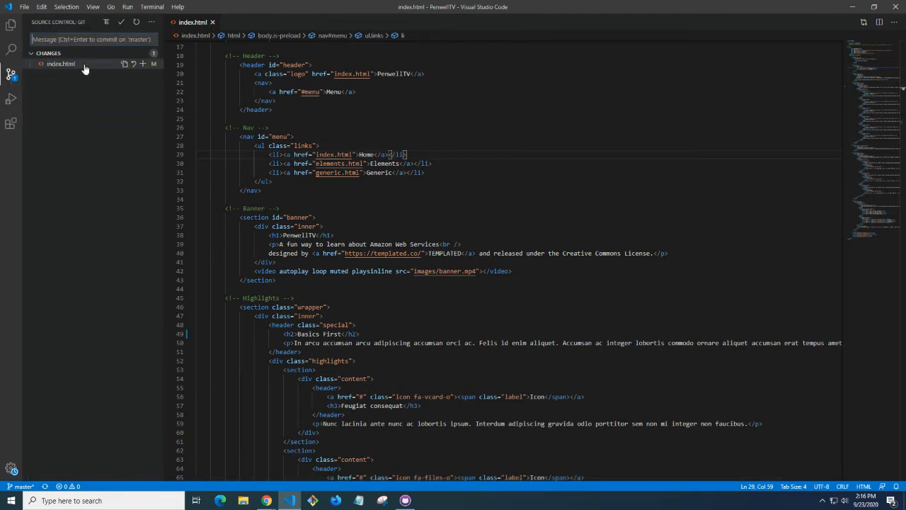
left_click(142, 66)
left_click(140, 54)
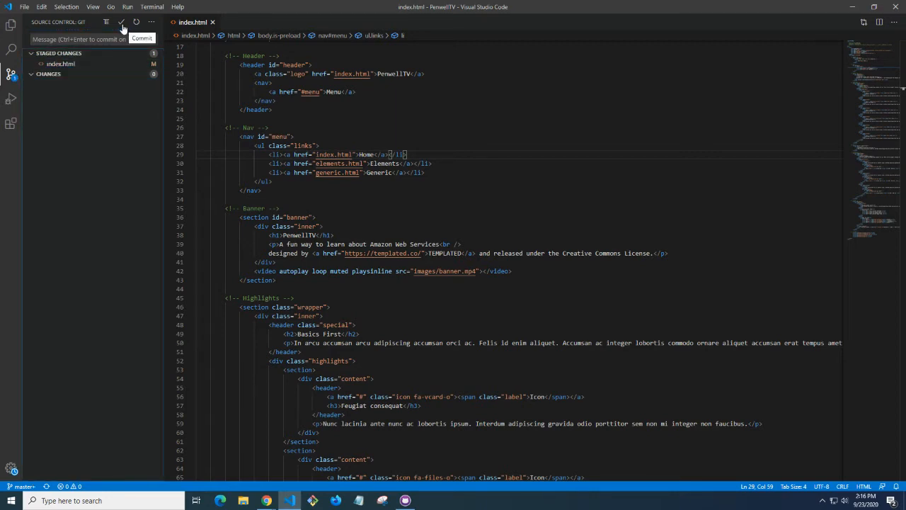
left_click(122, 24)
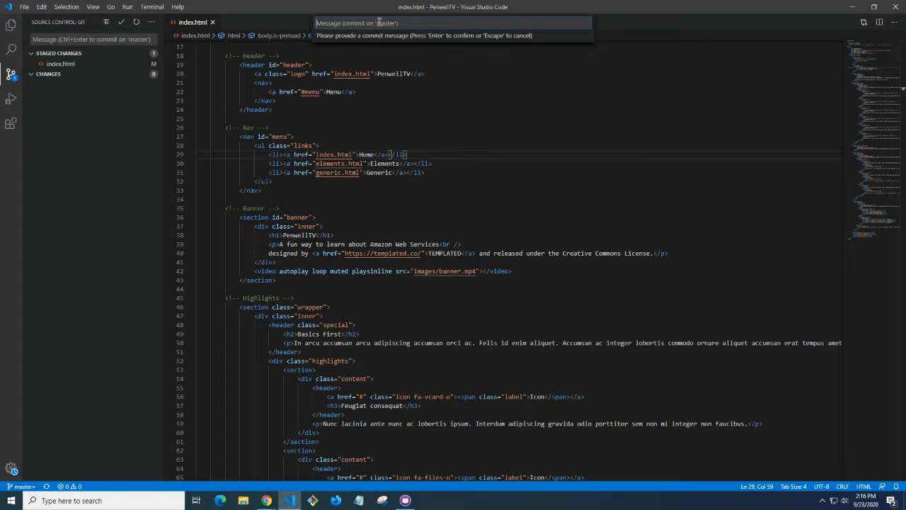
type("updated to include \"Basics First\" for heading")
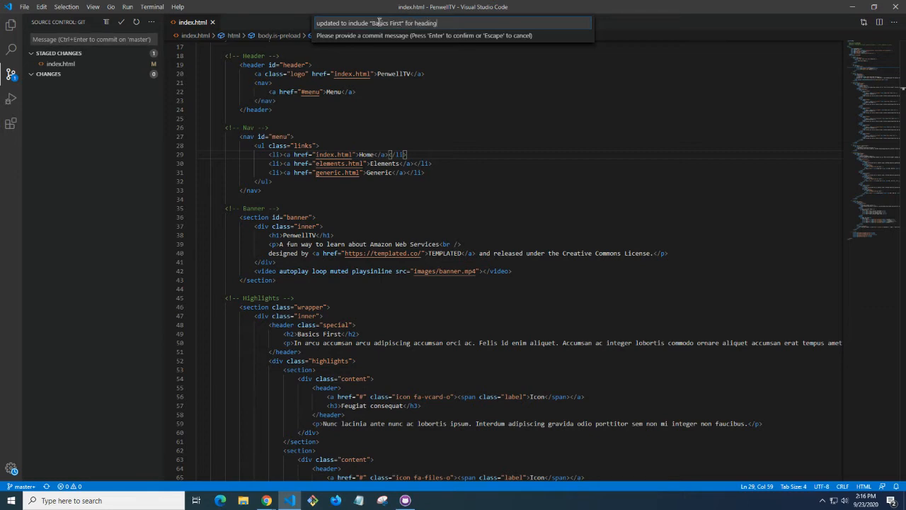
key("Return")
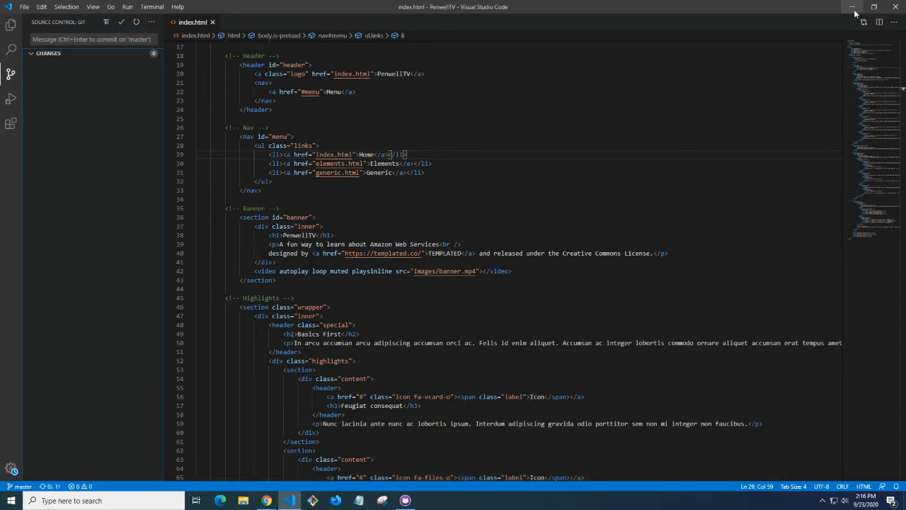
- Switch back to GitHub Desktop and push the local commit to the origin remote, dismissing any error and retrying
left_click(855, 12)
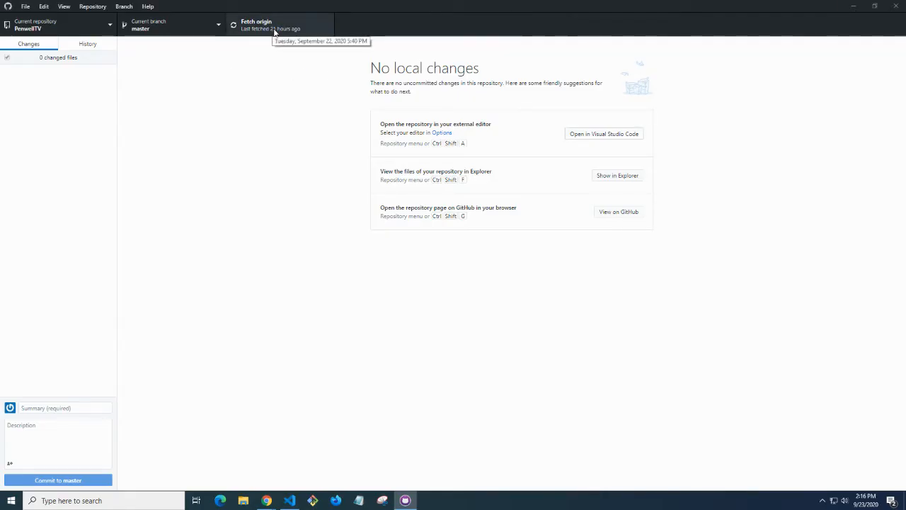
left_click(623, 134)
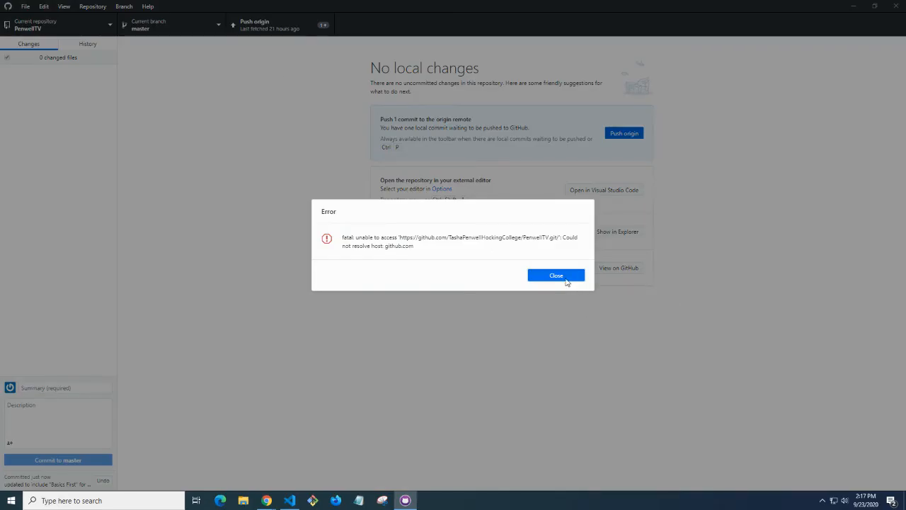
left_click(566, 277)
left_click(624, 139)
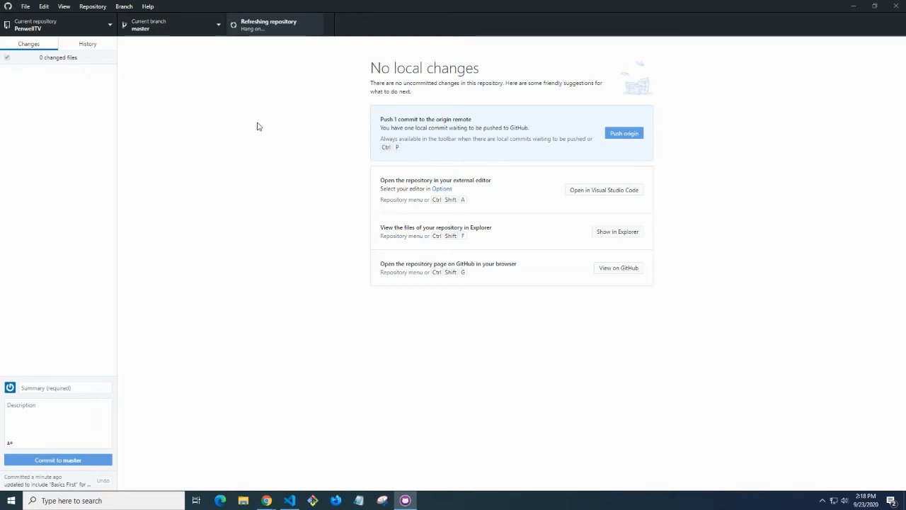
- Check the push in GitHub Desktop, then switch to Chrome and open the AWS Console from the Vocareum Workbench page
mouse_move(264, 504)
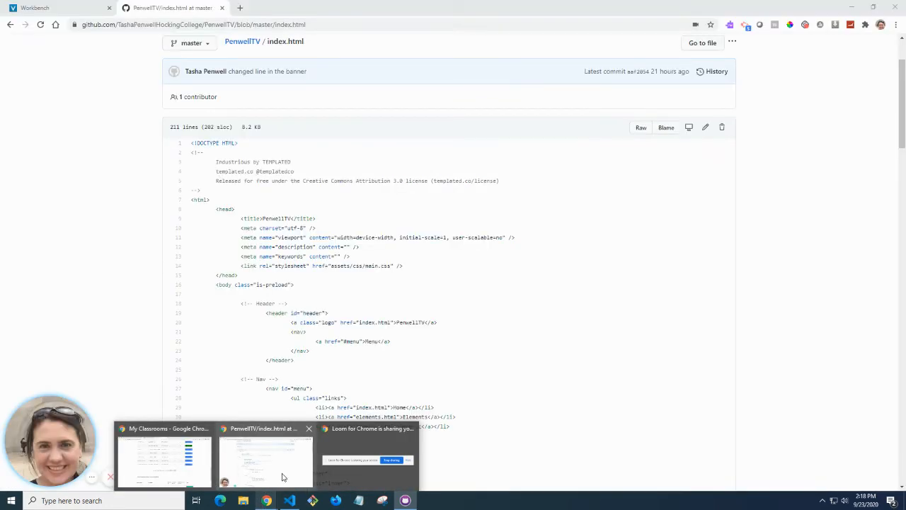
left_click(285, 481)
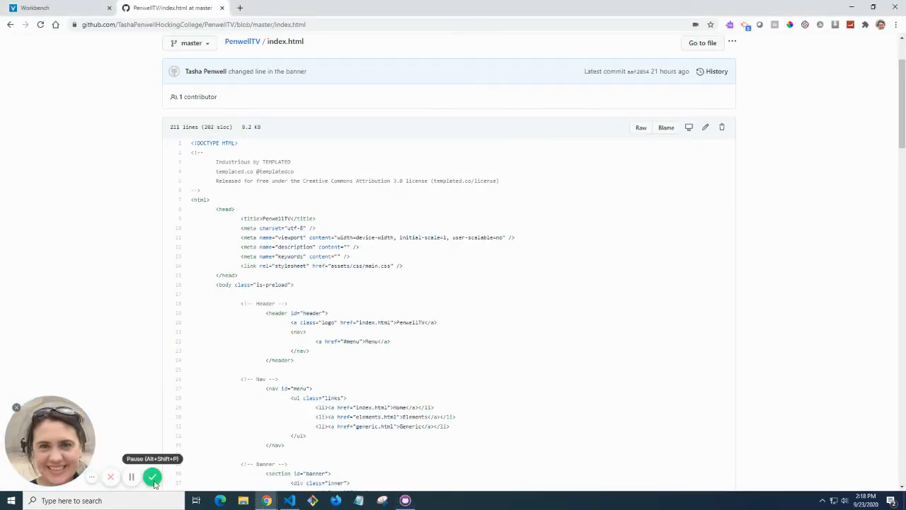
left_click(390, 501)
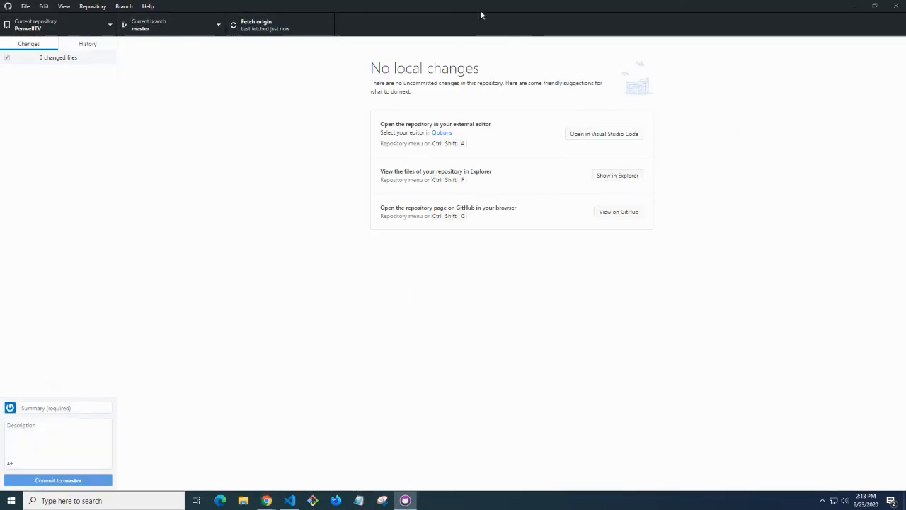
left_click(855, 8)
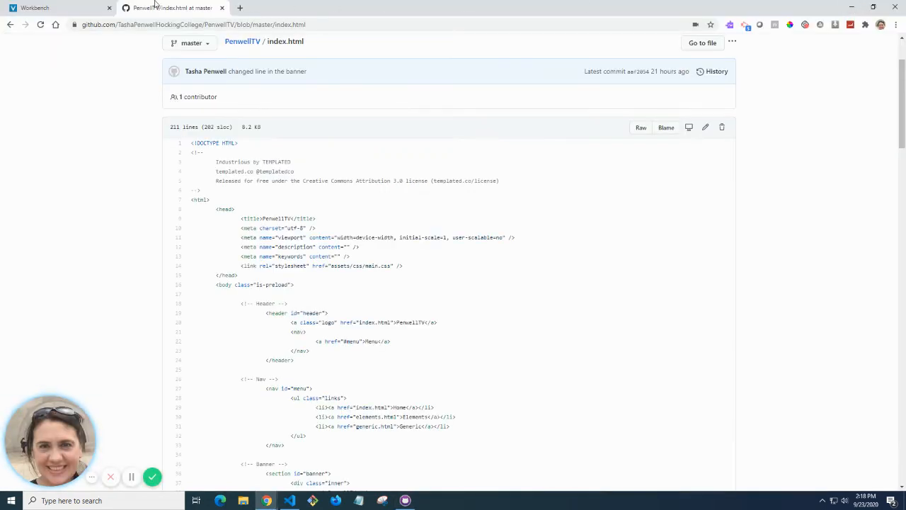
left_click(68, 9)
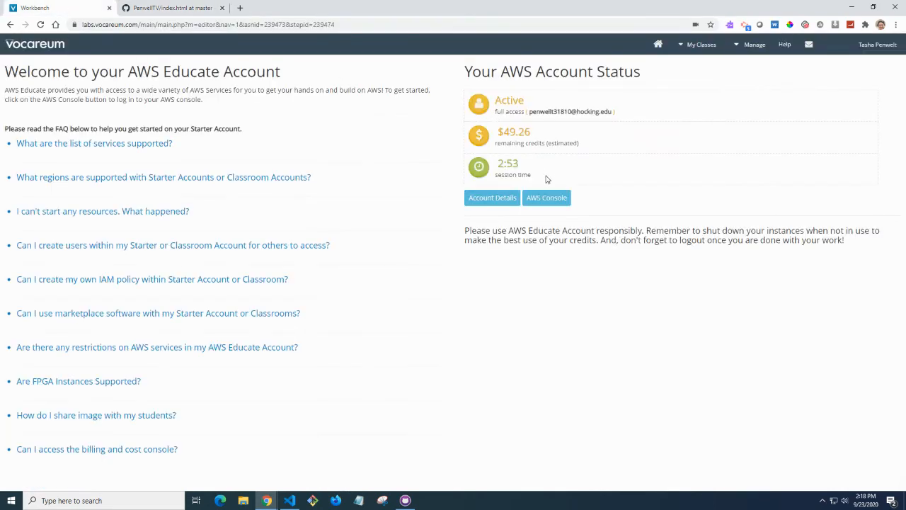
left_click(551, 201)
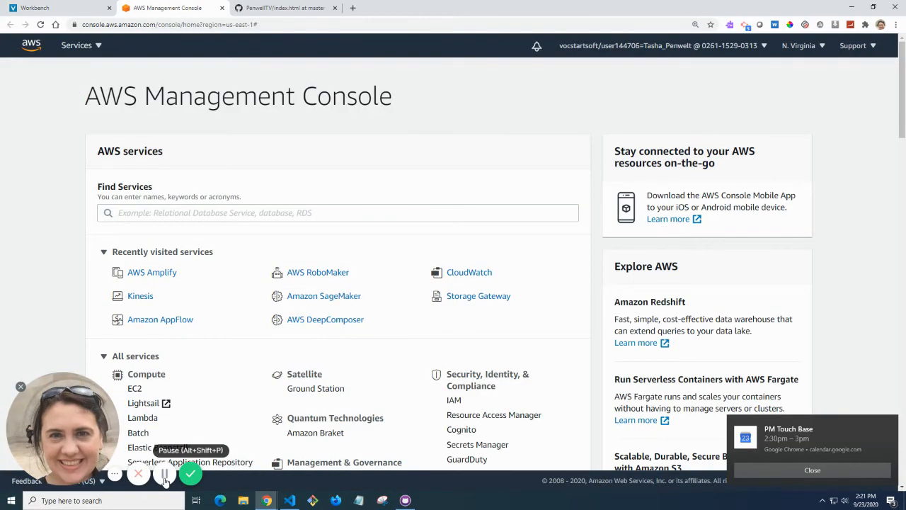
- Open AWS Amplify, get started with Deploy, and connect GitHub as the source of the existing code
left_click(161, 279)
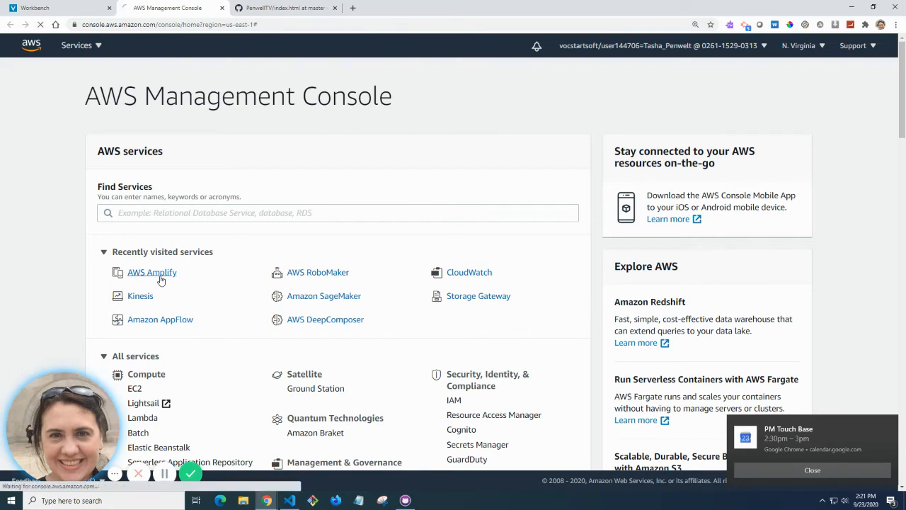
left_click(851, 471)
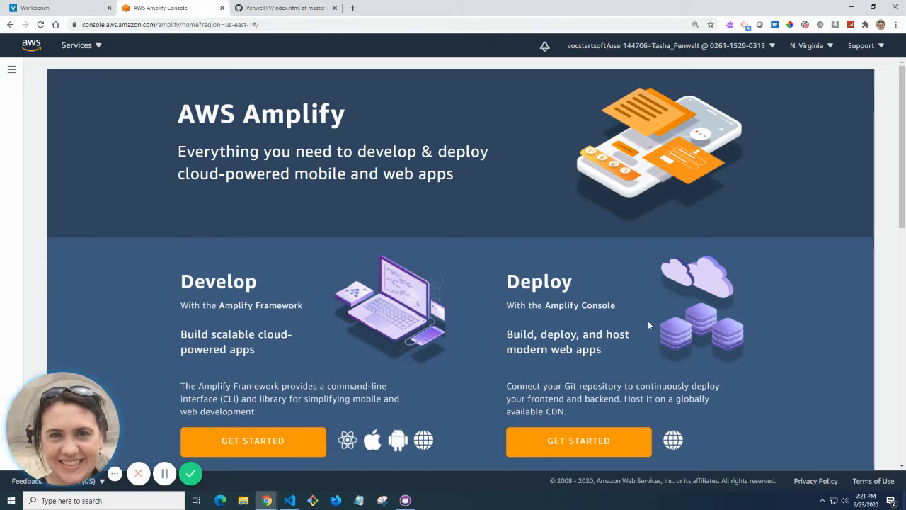
left_click(588, 449)
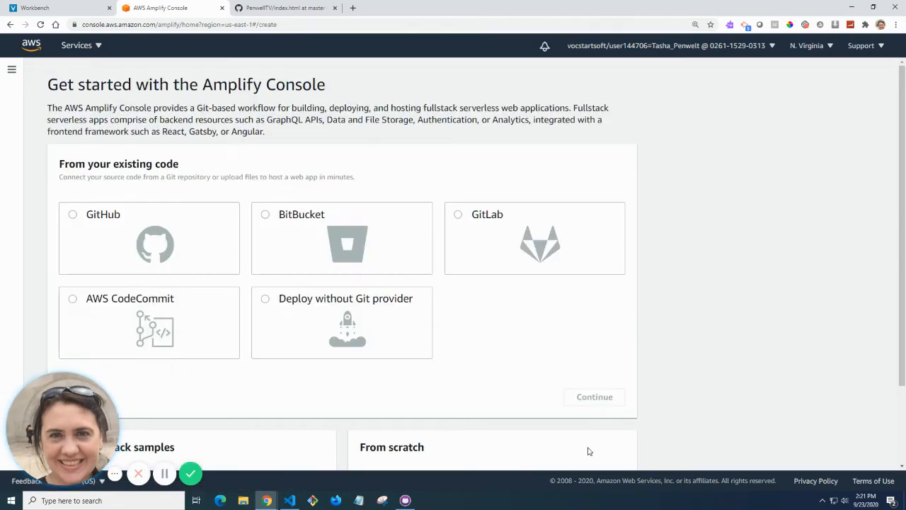
left_click(169, 232)
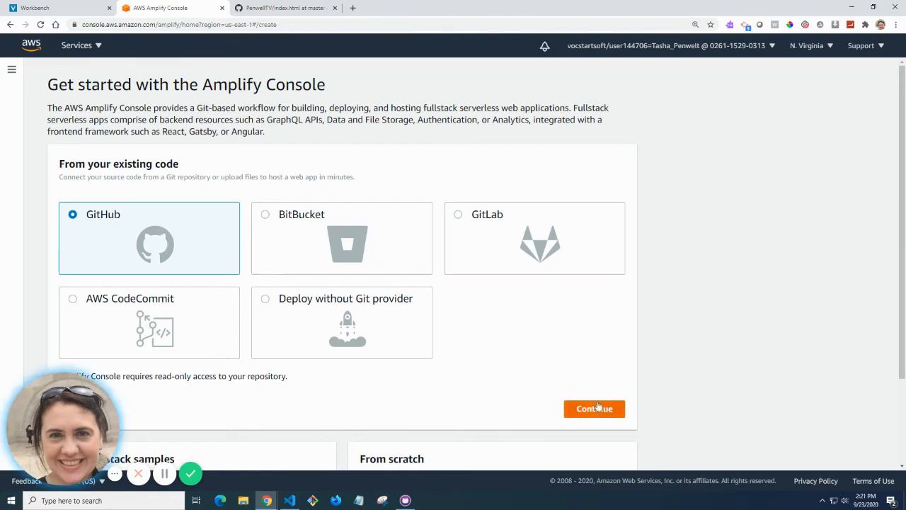
scroll(437, 386, "down", 1)
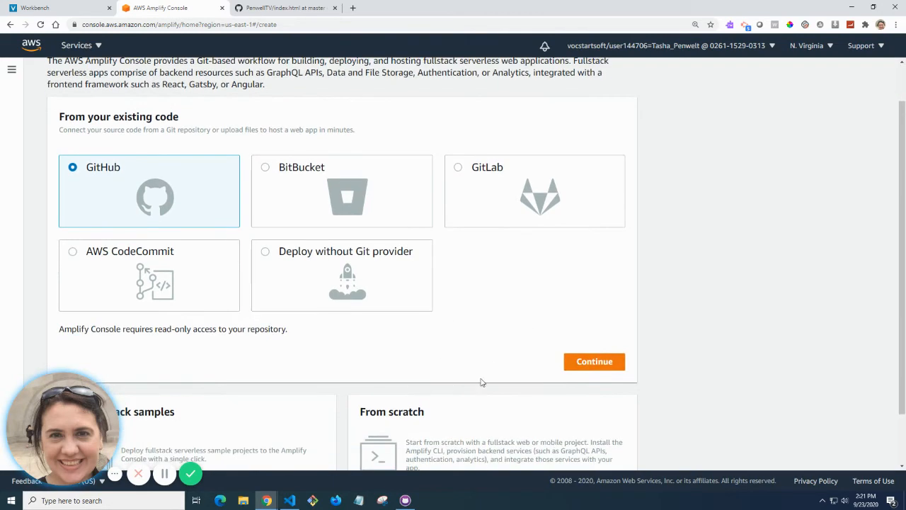
left_click(594, 362)
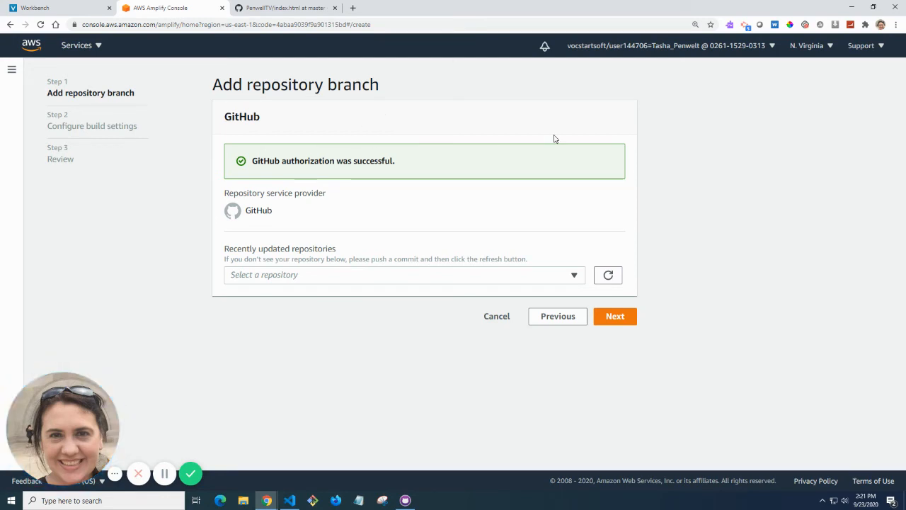
- Select the PenwellTV repository with its master branch and continue to the build settings
left_click(499, 280)
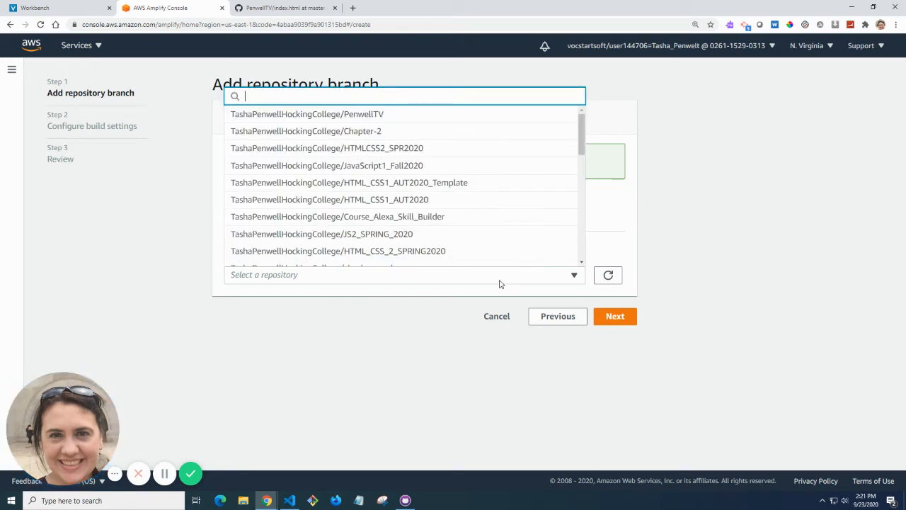
left_click(406, 116)
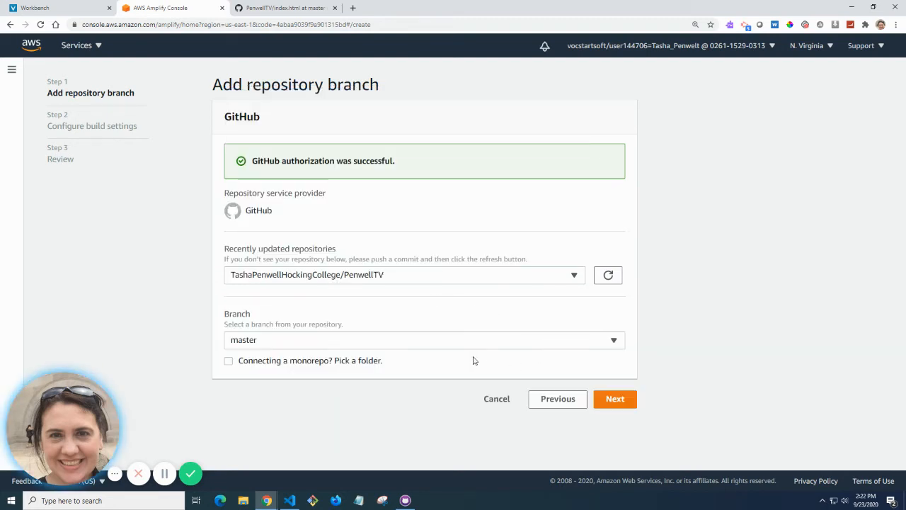
left_click(616, 400)
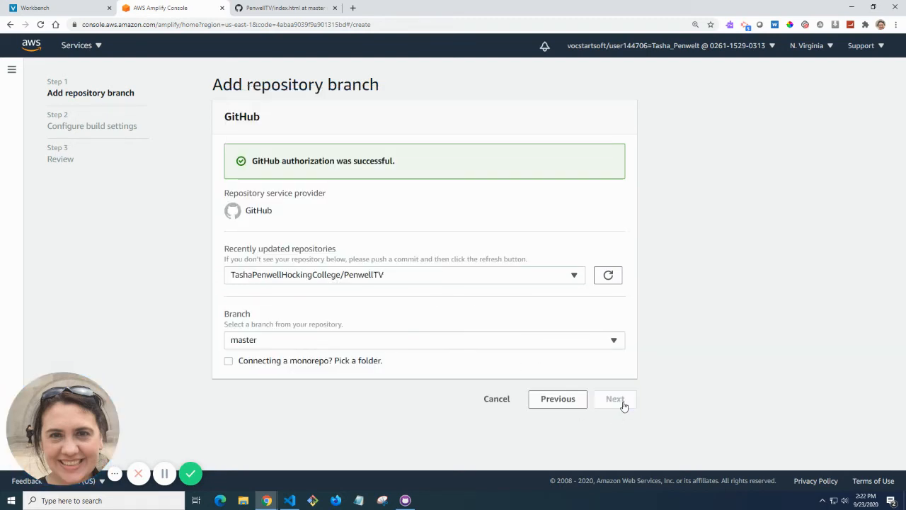
- Accept the app name PenwellTV and the auto-detected build settings, then save and deploy the app
scroll(655, 426, "down", 2)
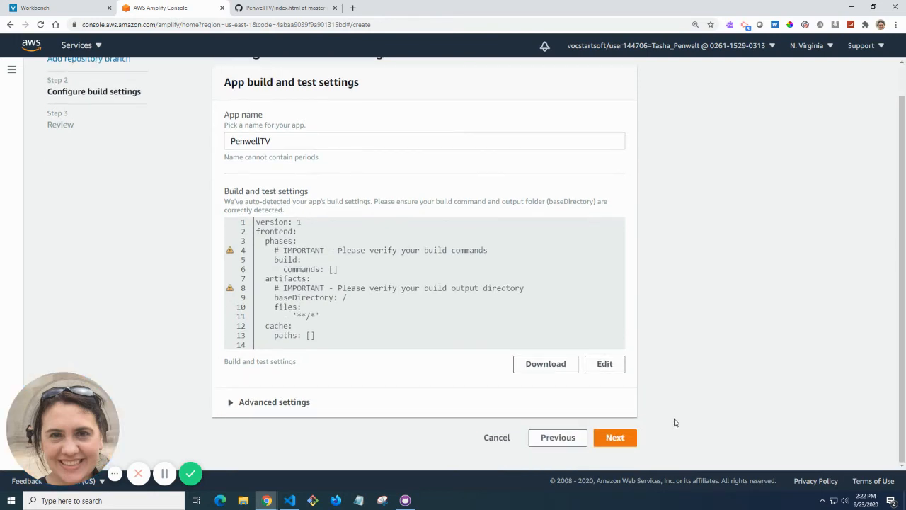
left_click(623, 446)
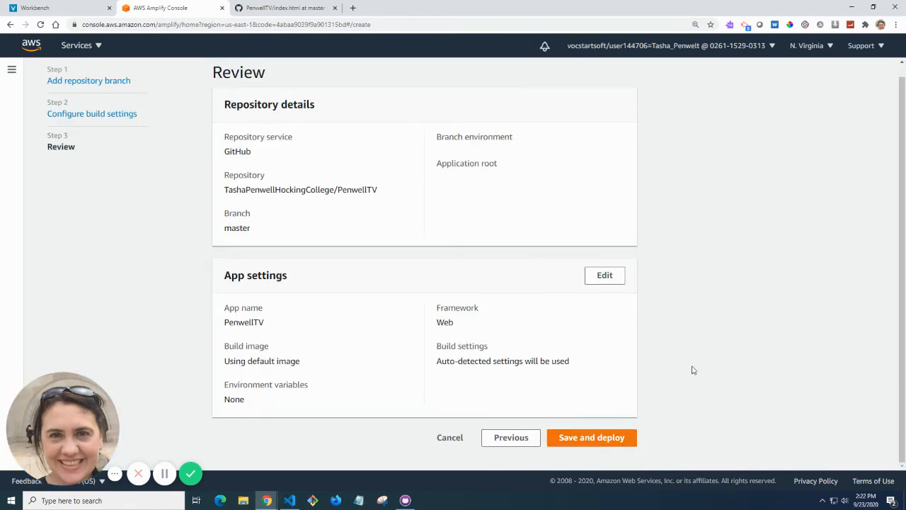
left_click(593, 439)
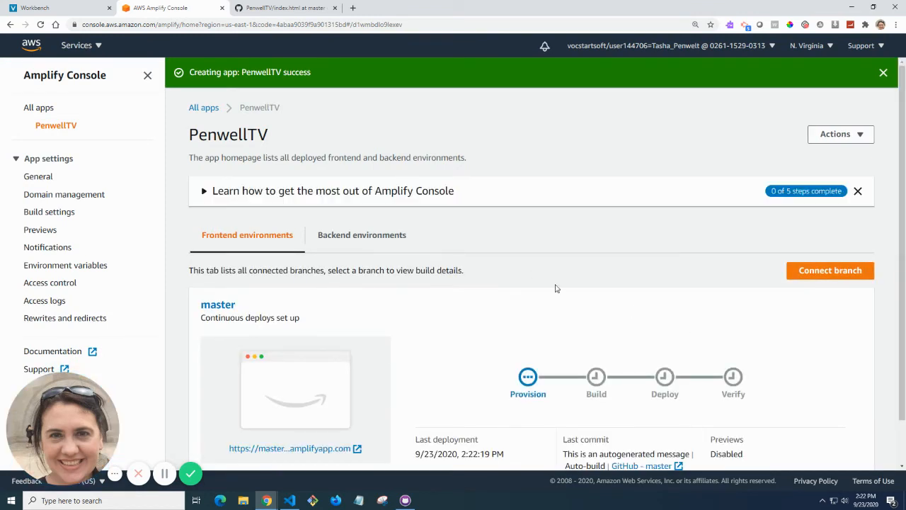
- Open the deployed master branch site from the PenwellTV app page and check its address and Highlights section heading
scroll(557, 288, "down", 1)
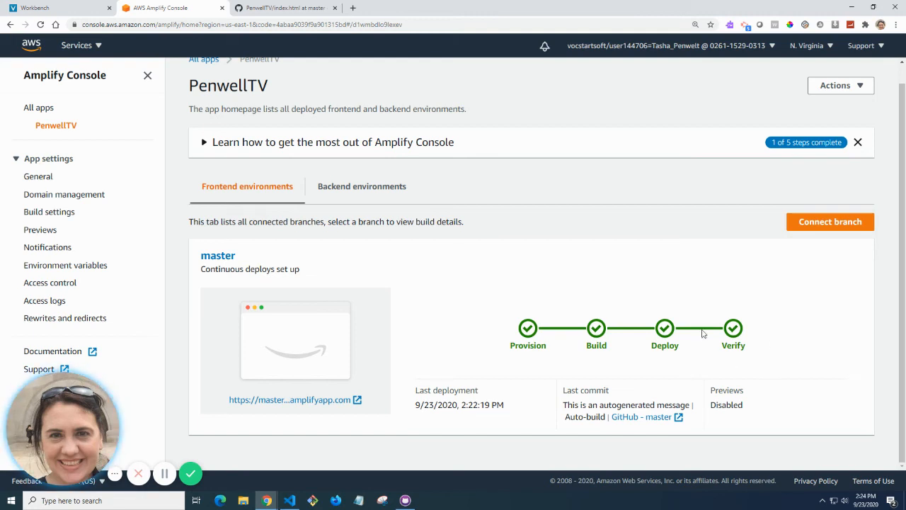
left_click(357, 401)
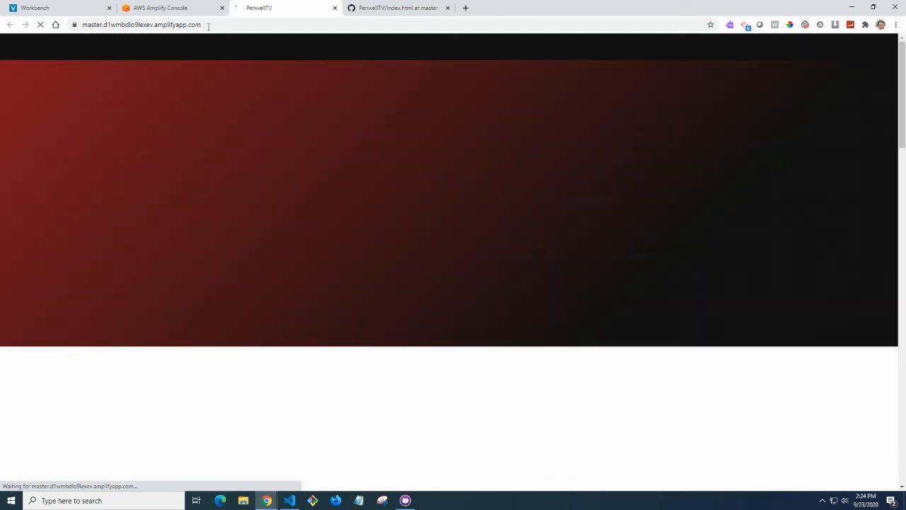
left_click(208, 24)
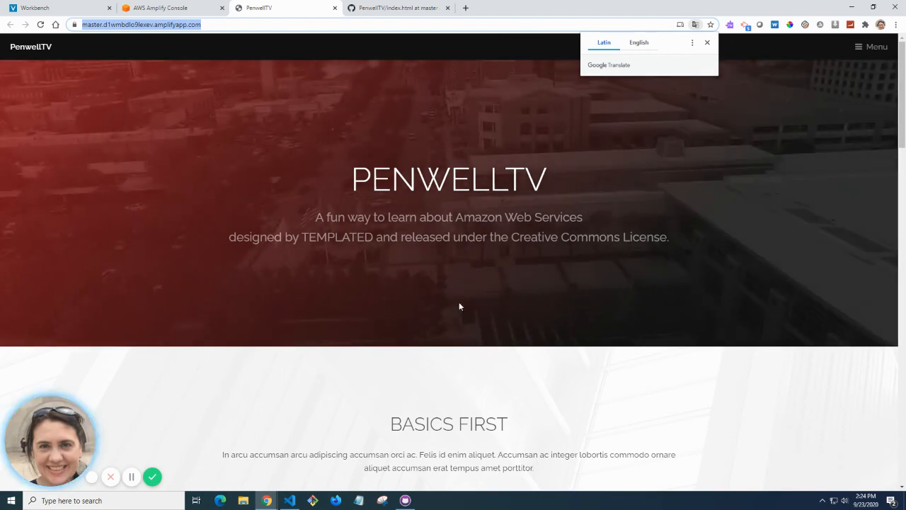
scroll(459, 306, "down", 1)
left_click_drag(389, 329, 507, 328)
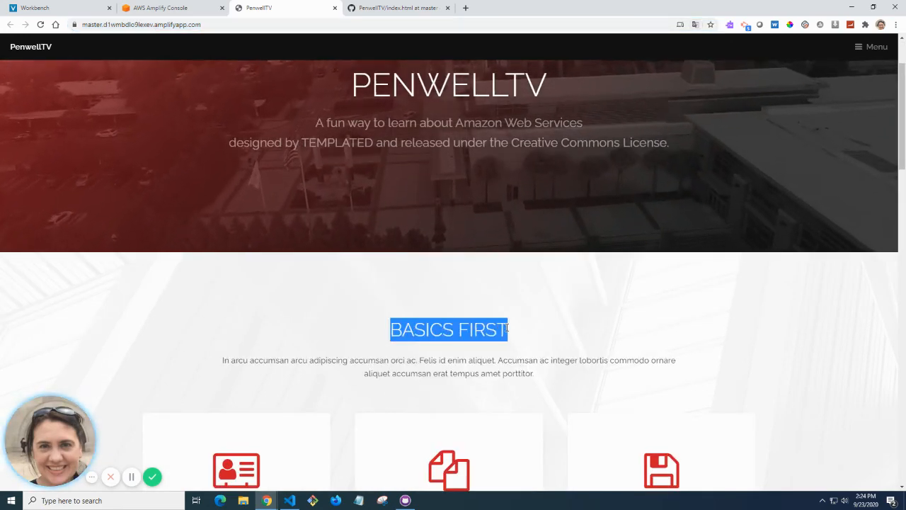
scroll(427, 357, "down", 1)
scroll(224, 63, "up", 2)
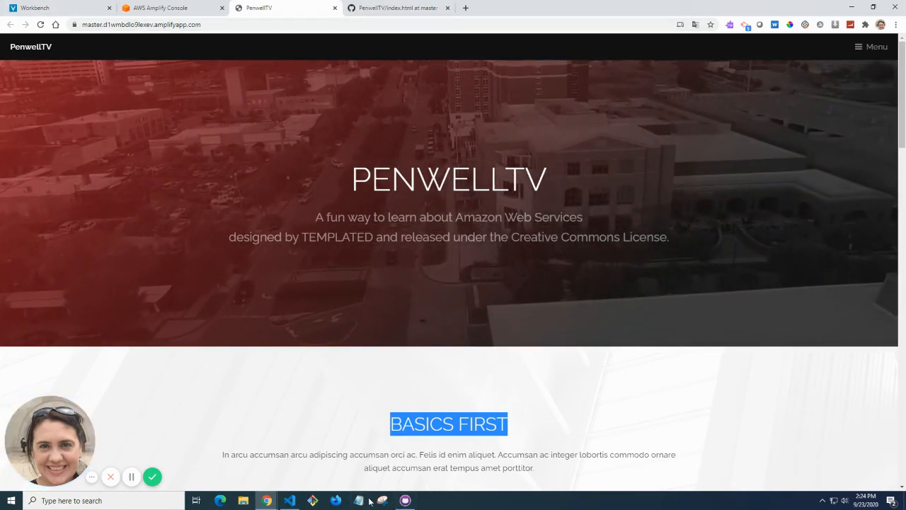
left_click(266, 501)
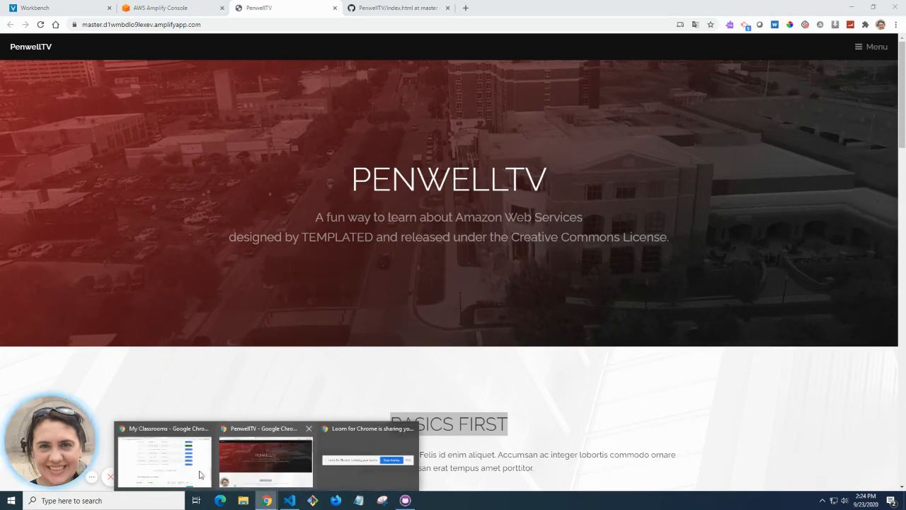
left_click(200, 475)
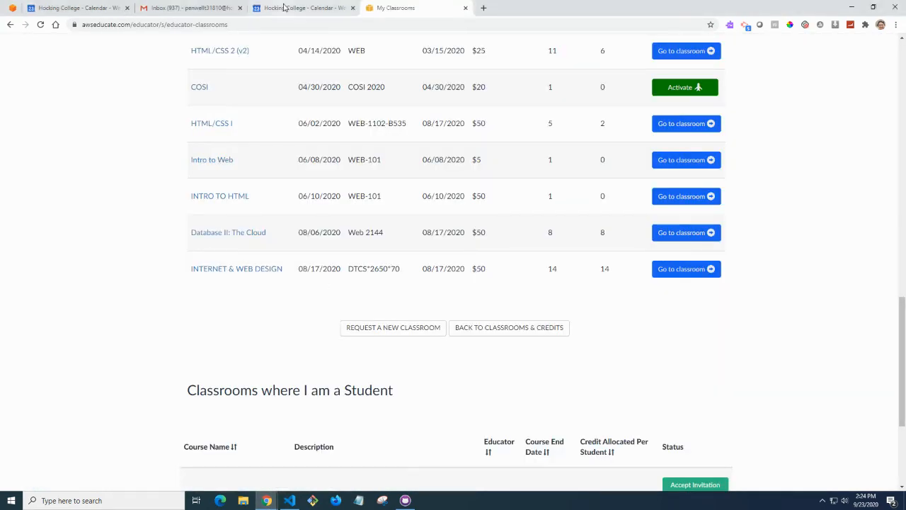
left_click(266, 501)
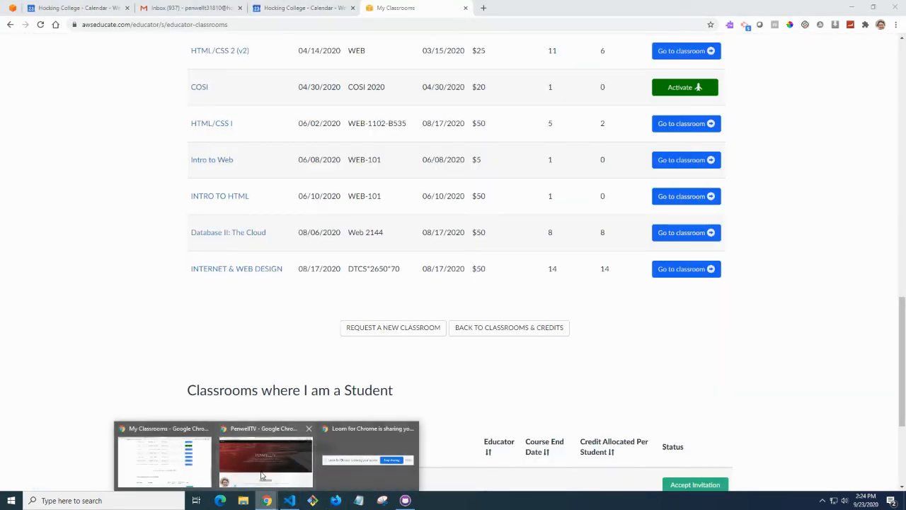
left_click(263, 461)
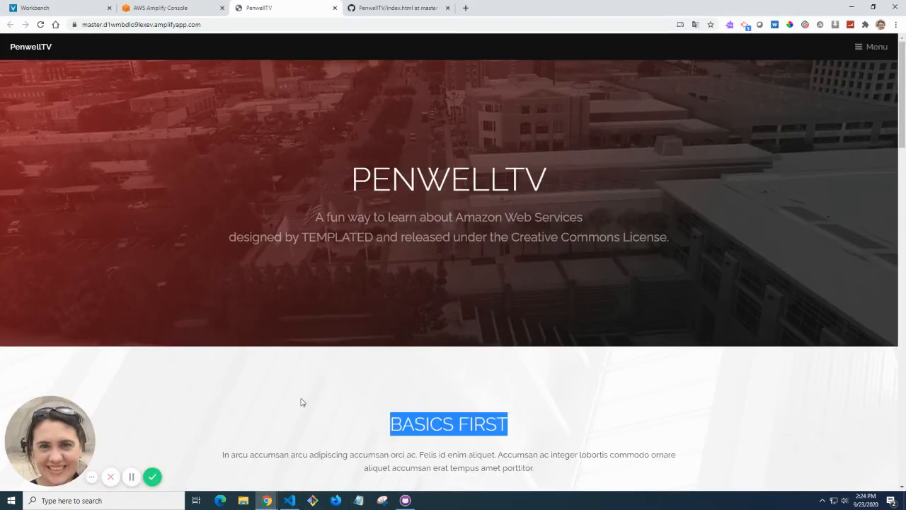
- Examine the Highlights section heading and the latest commit details of index.html on the PenwellTV GitHub page
left_click(376, 11)
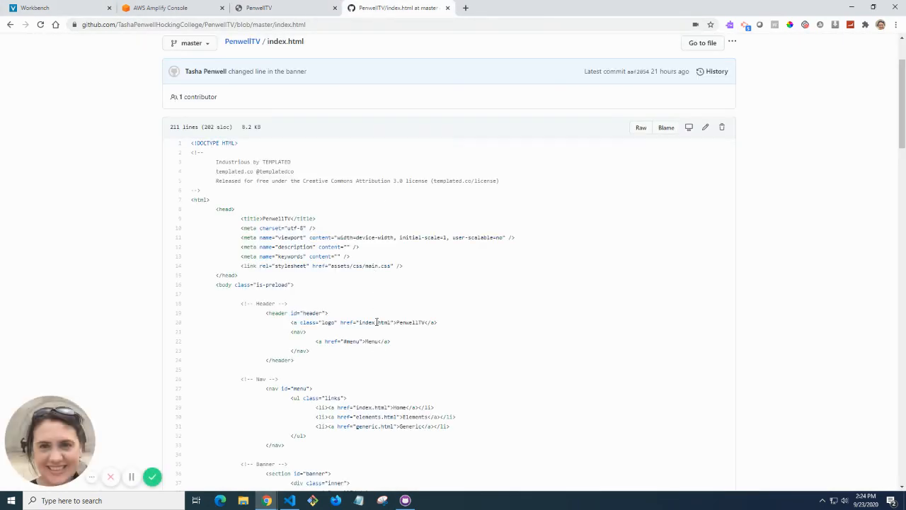
scroll(407, 356, "down", 3)
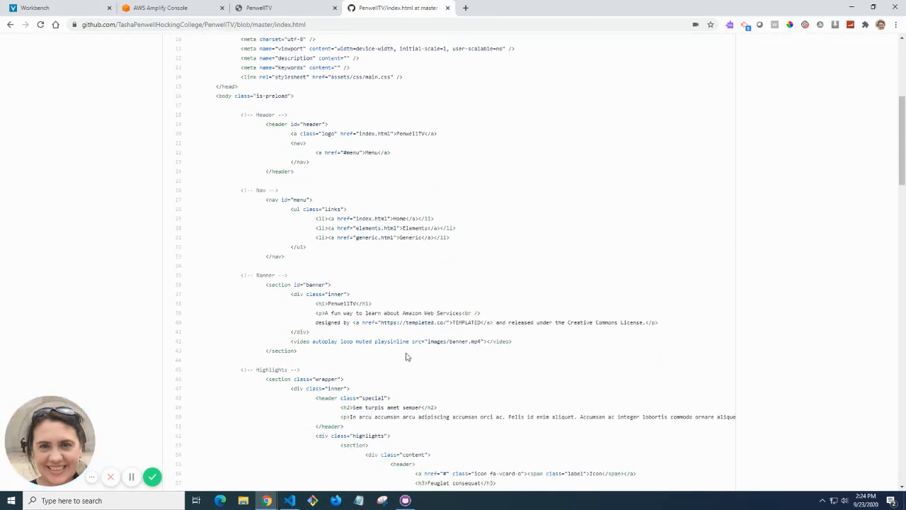
scroll(407, 356, "down", 1)
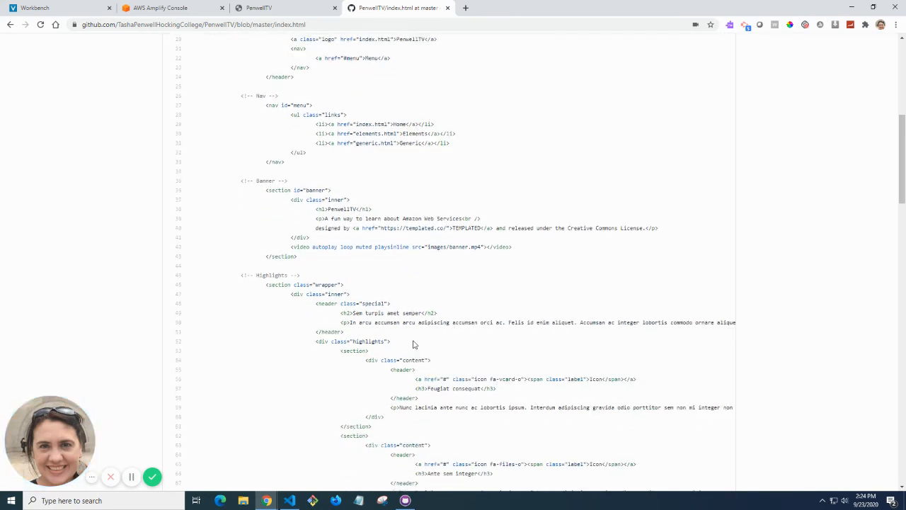
scroll(414, 344, "down", 1)
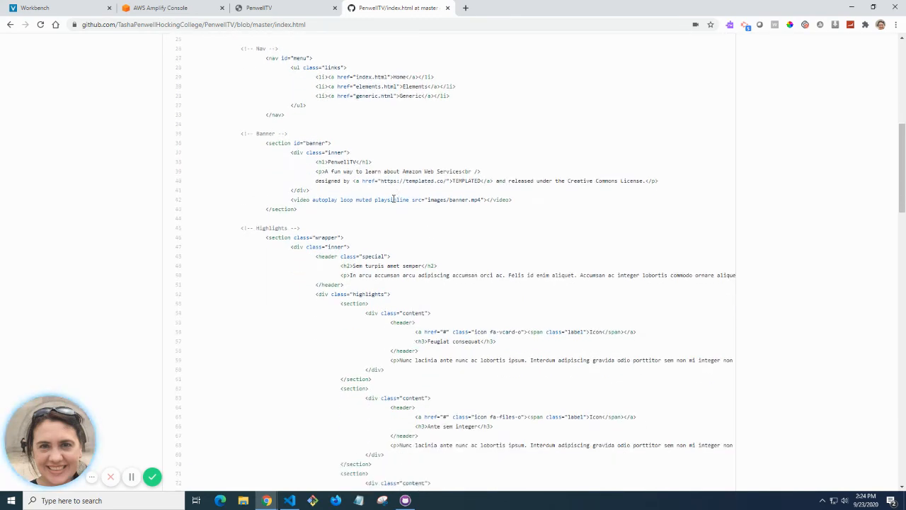
scroll(394, 196, "up", 1)
scroll(403, 237, "down", 1)
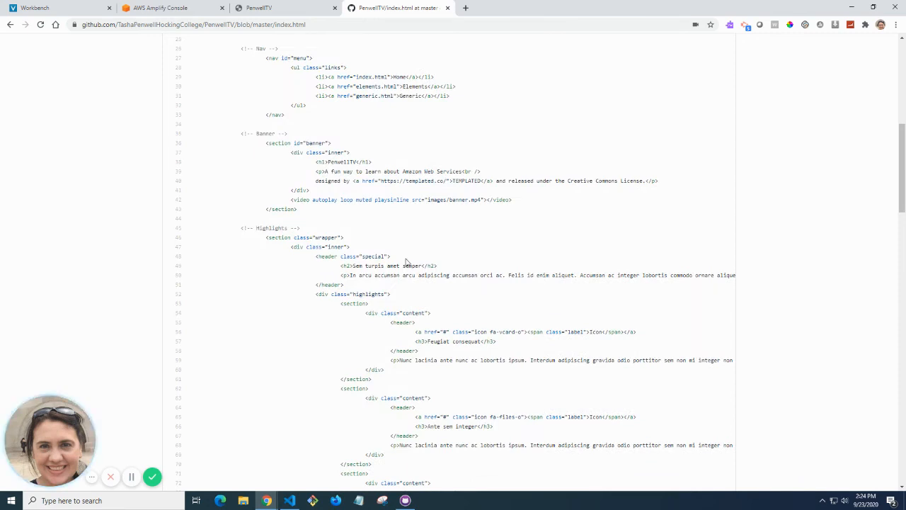
scroll(425, 272, "down", 1)
scroll(453, 282, "down", 1)
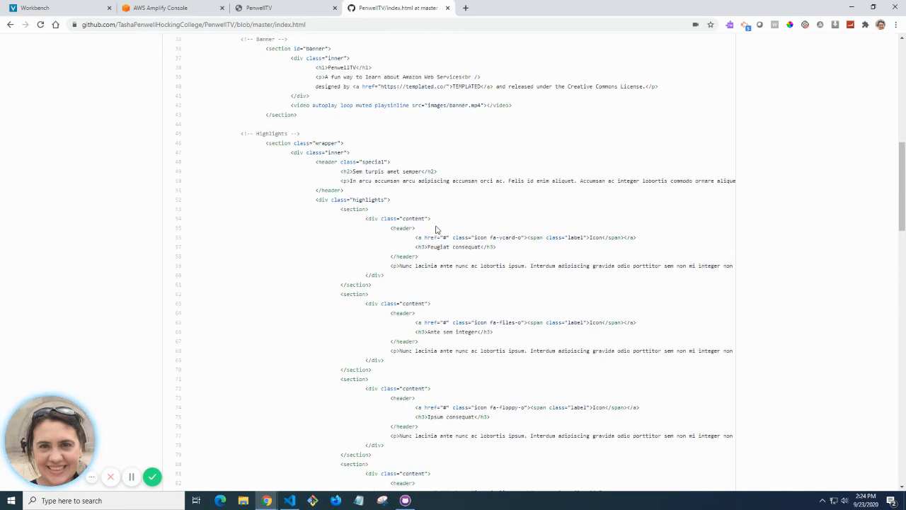
scroll(439, 233, "up", 3)
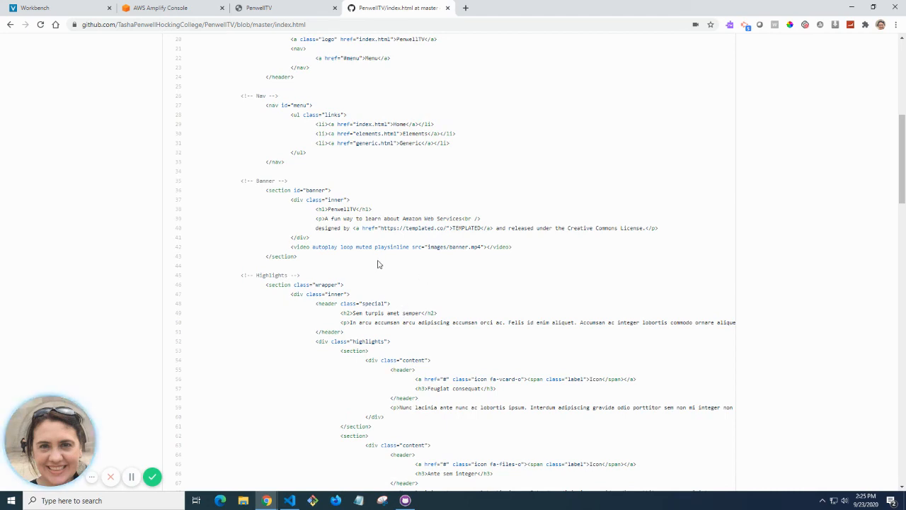
scroll(504, 281, "up", 7)
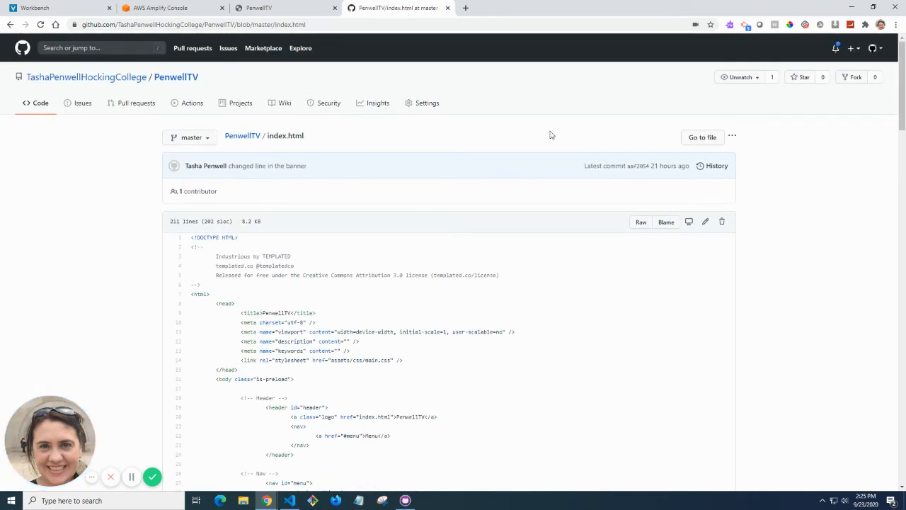
- Reload the index.html page on GitHub and examine its latest commit and the Highlights section's heading and paragraph
left_click(40, 24)
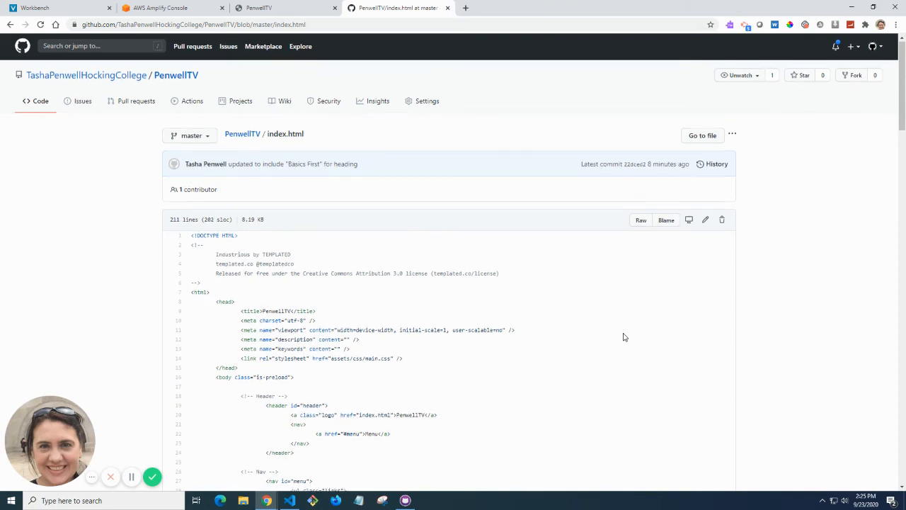
scroll(624, 337, "down", 3)
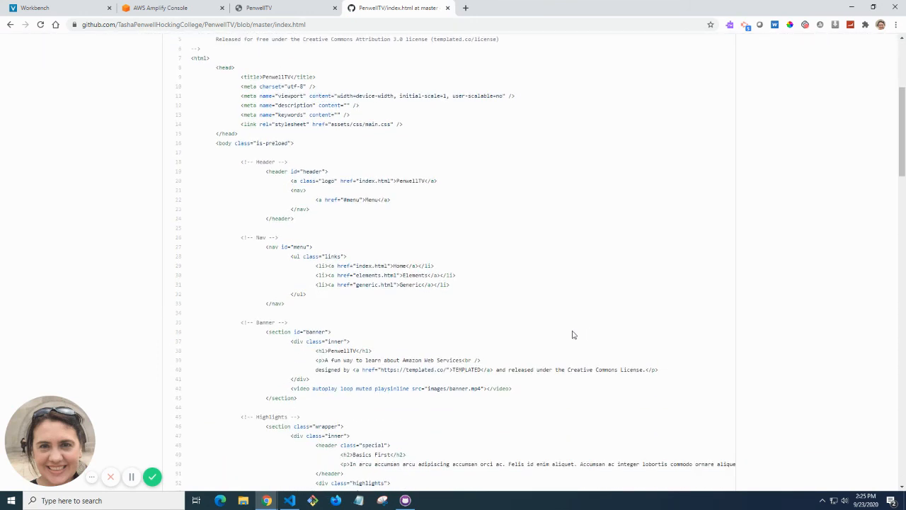
scroll(573, 334, "down", 1)
scroll(381, 418, "down", 1)
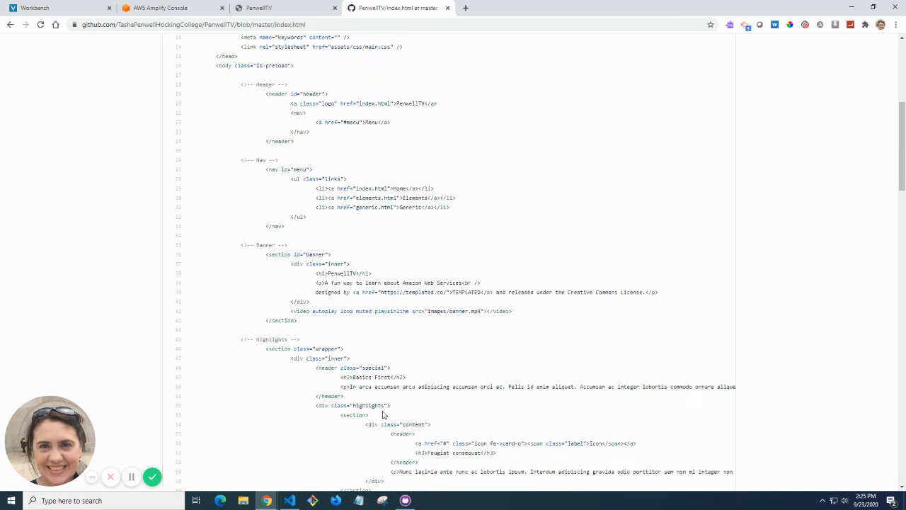
scroll(383, 415, "down", 1)
left_click_drag(350, 370, 718, 370)
left_click(346, 370)
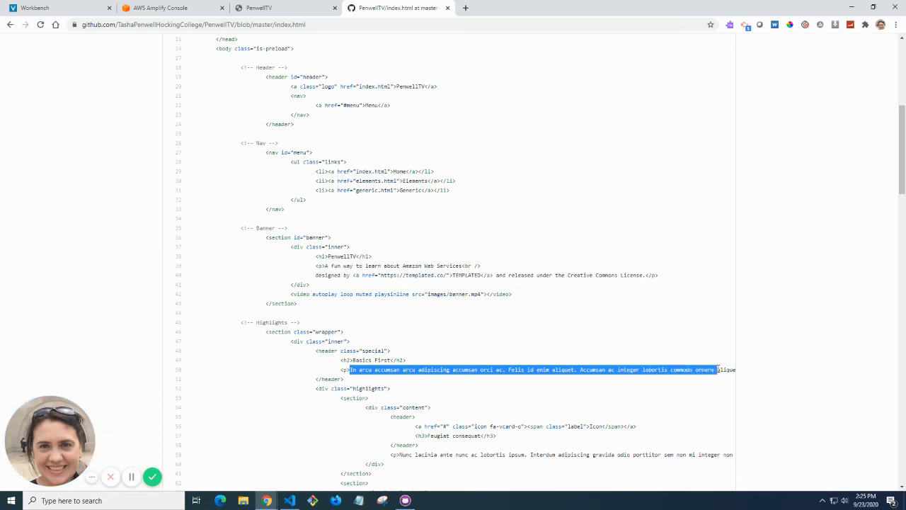
left_click(678, 347)
- Open index.html for editing on GitHub and set the line wrap mode to Soft wrap
scroll(764, 234, "up", 5)
scroll(699, 146, "down", 1)
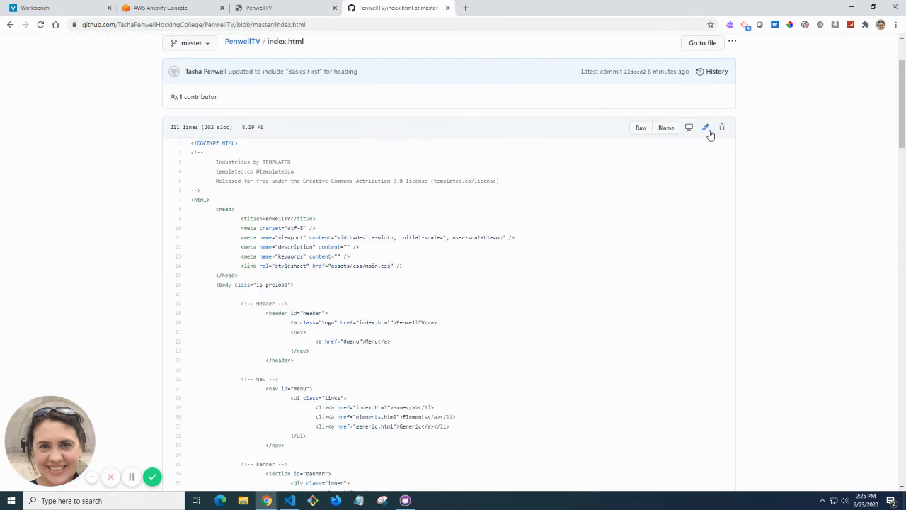
left_click(708, 133)
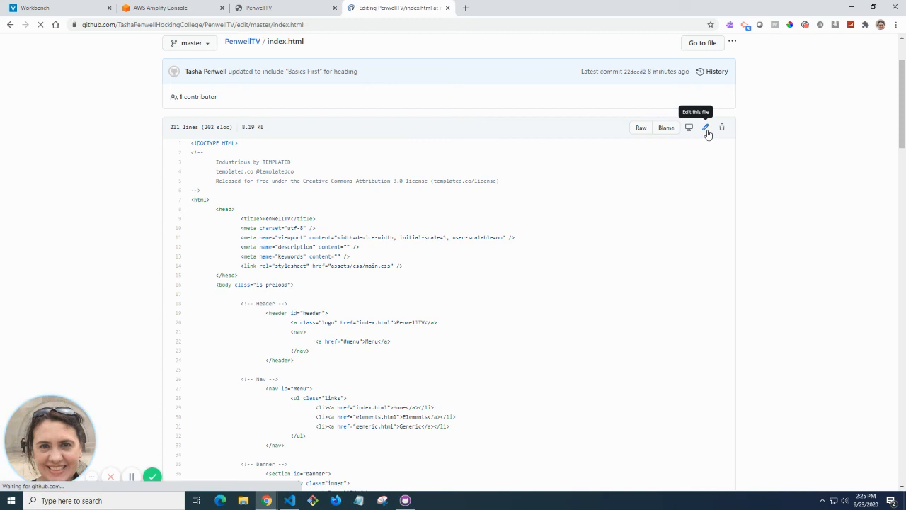
left_click(713, 164)
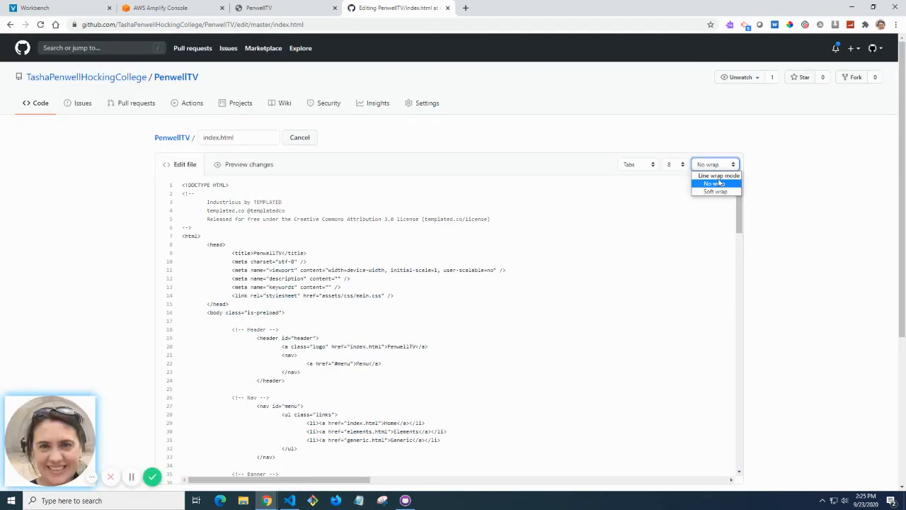
left_click(716, 191)
- Replace the paragraph under the Basics First heading with "Let's learn about the basics of AWS!"
scroll(633, 362, "down", 3)
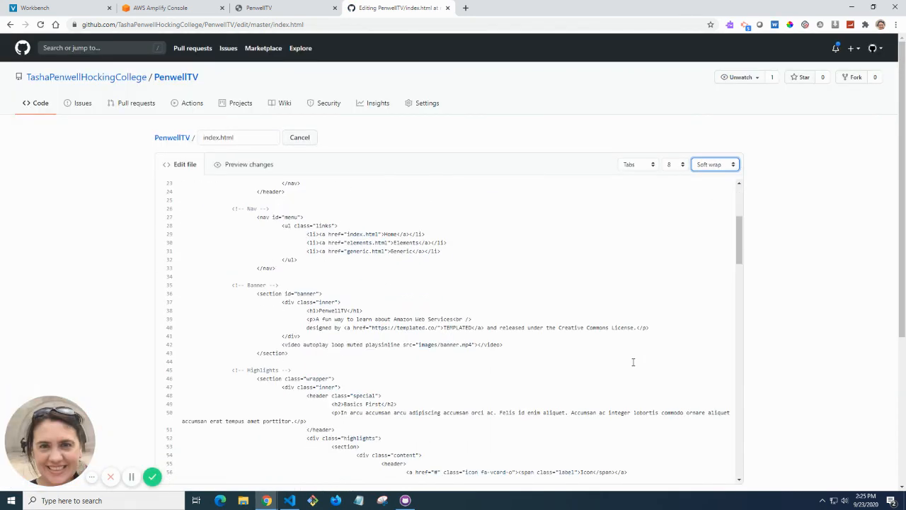
scroll(633, 362, "down", 3)
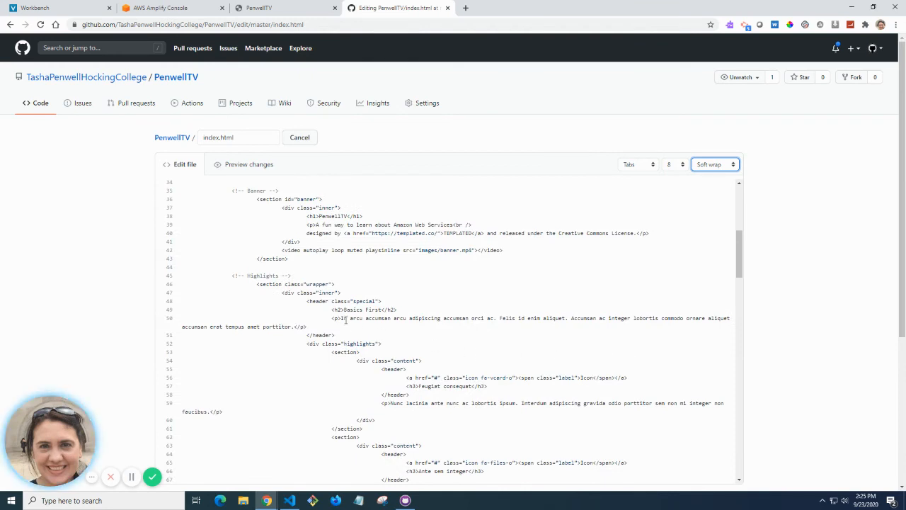
left_click(342, 320)
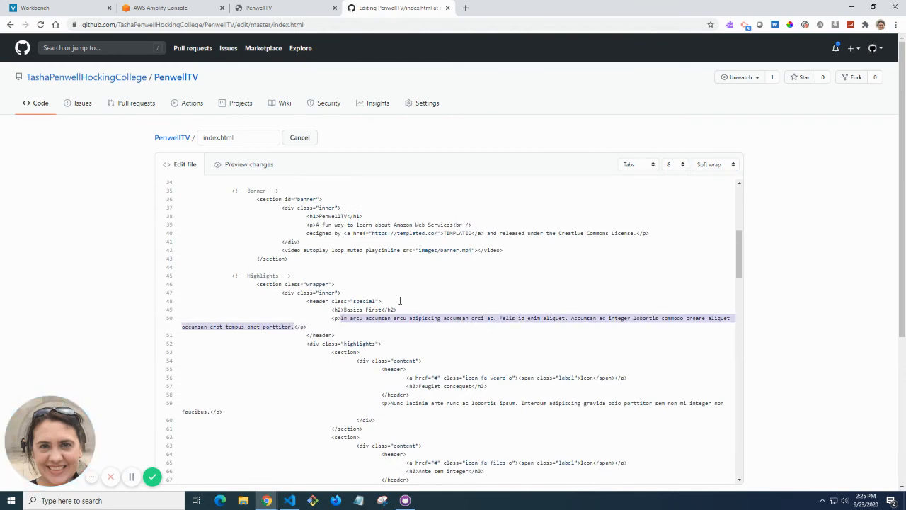
type("Let's learn abou")
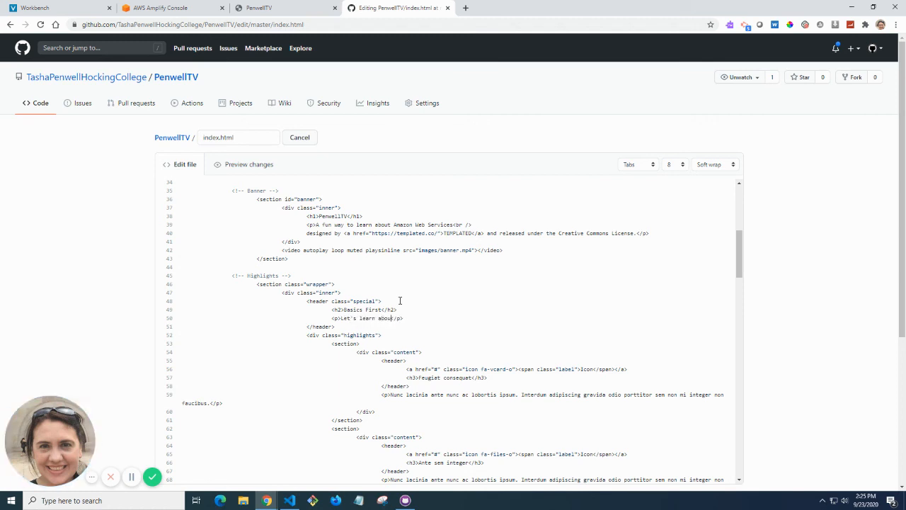
type("t the basics of ")
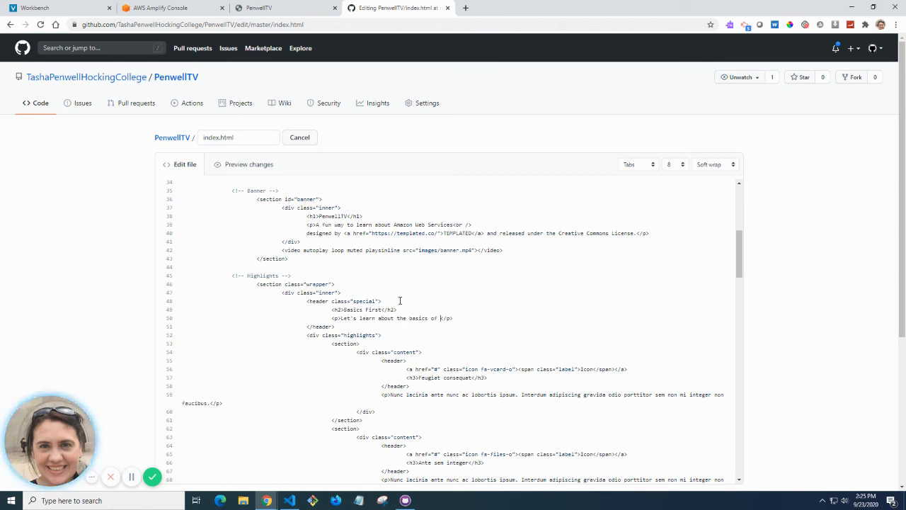
type("AWS!")
- Commit the index.html edit directly to the master branch with the default commit message
scroll(521, 366, "down", 14)
scroll(694, 390, "down", 8)
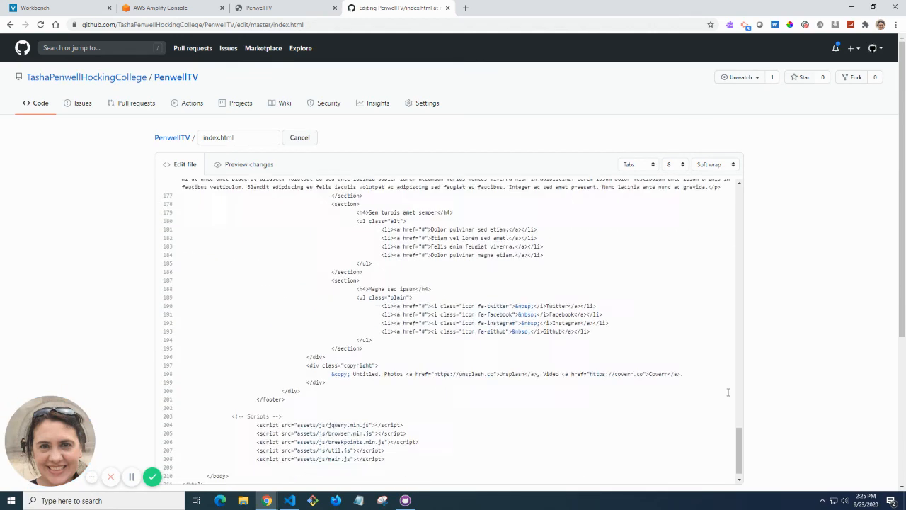
left_click(238, 298)
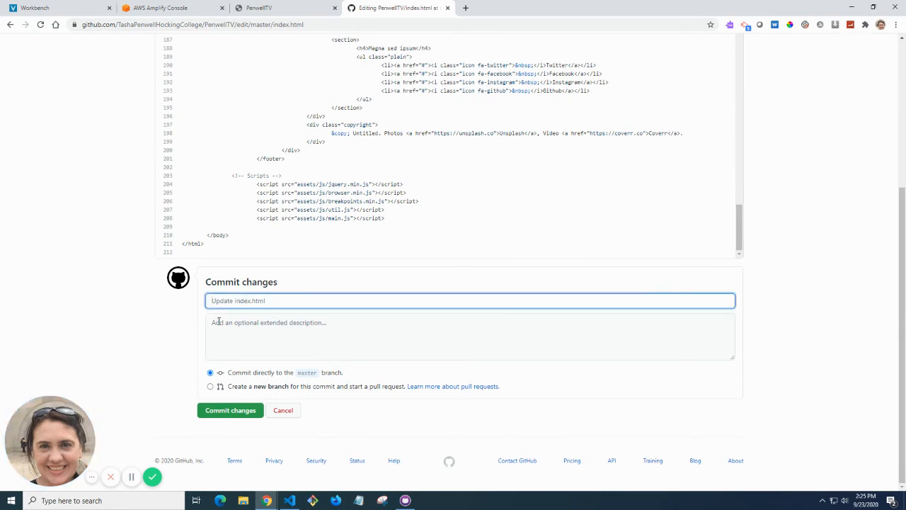
left_click(232, 414)
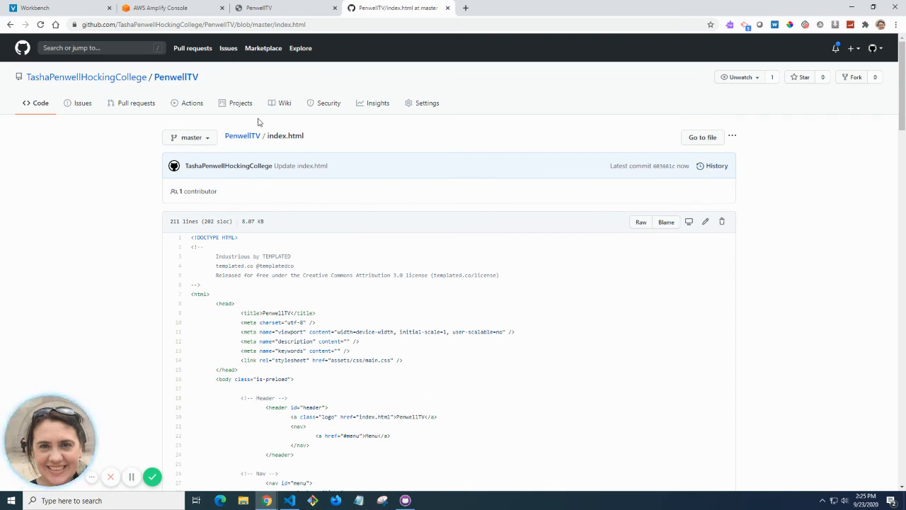
- Check the master branch's deployment progress in AWS Amplify Console and reload the live PenwellTV site to compare its Basics First paragraph
left_click(276, 9)
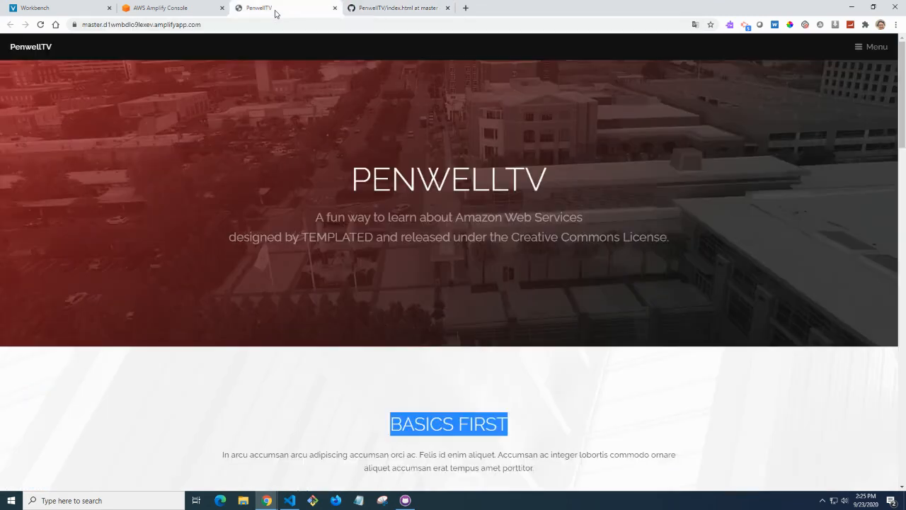
left_click(163, 8)
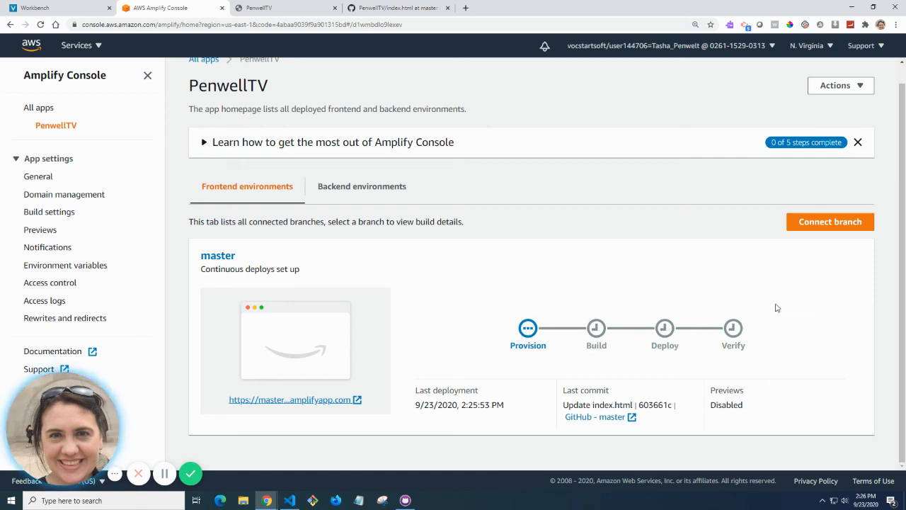
left_click(284, 9)
left_click(40, 24)
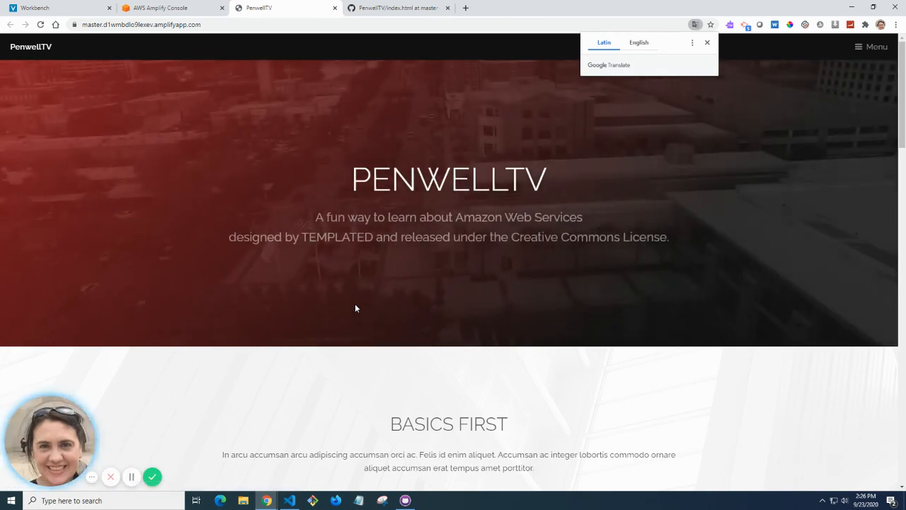
left_click(152, 8)
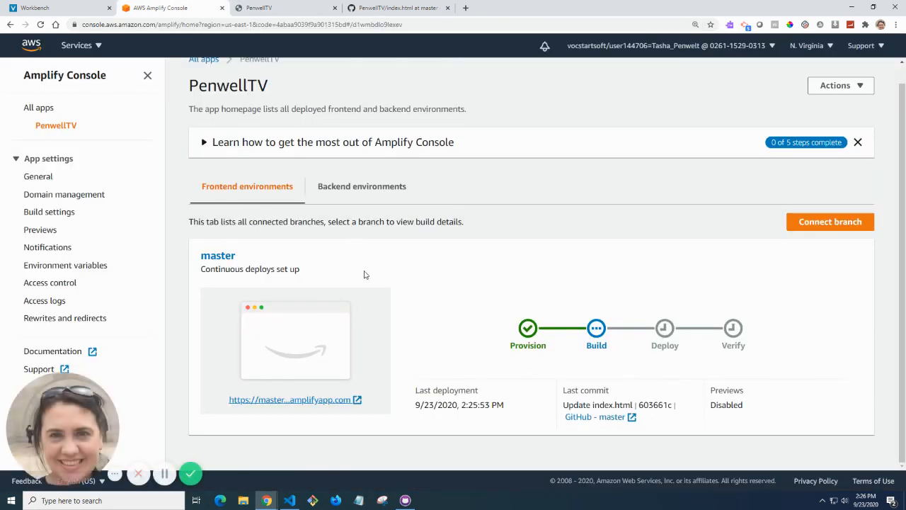